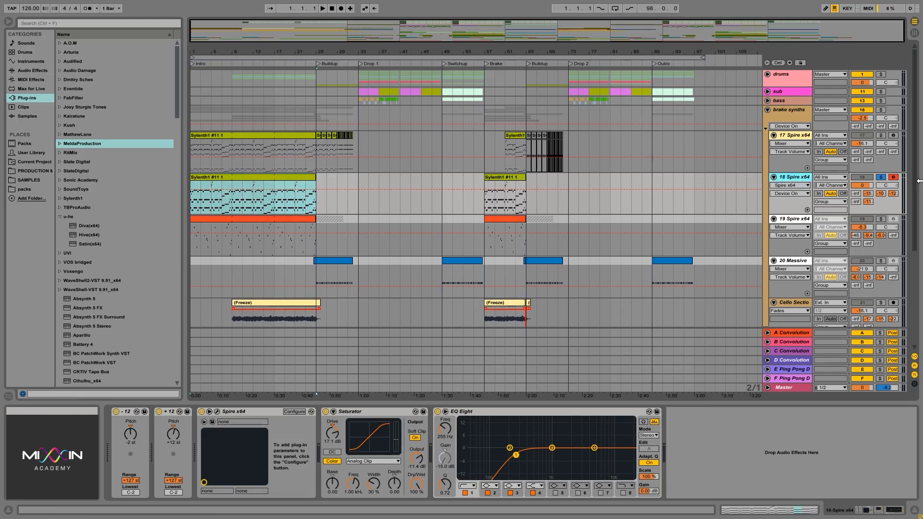
Step: Open the Spire synth on track 18 and reposition its window over the arrangement
{"action": "left_click", "coordinate": [217, 412]}
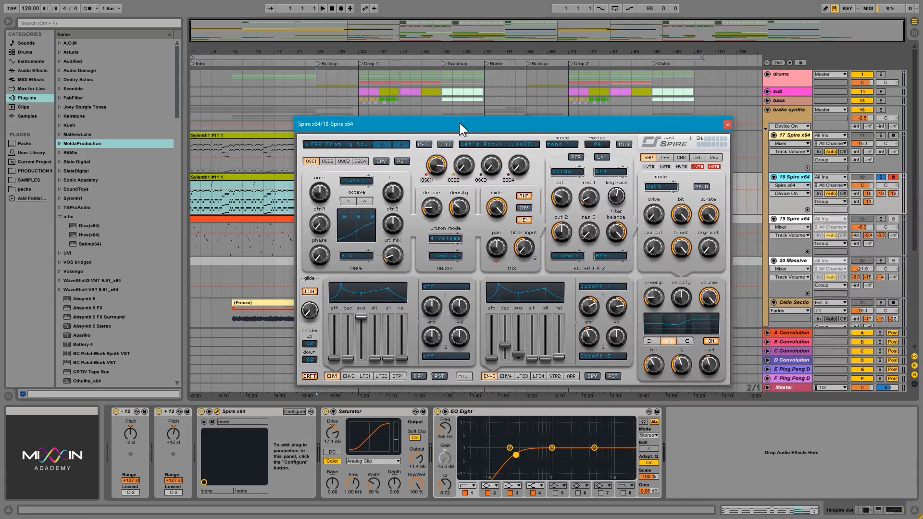
{"action": "left_click_drag", "start_coordinate": [459, 122], "coordinate": [420, 105]}
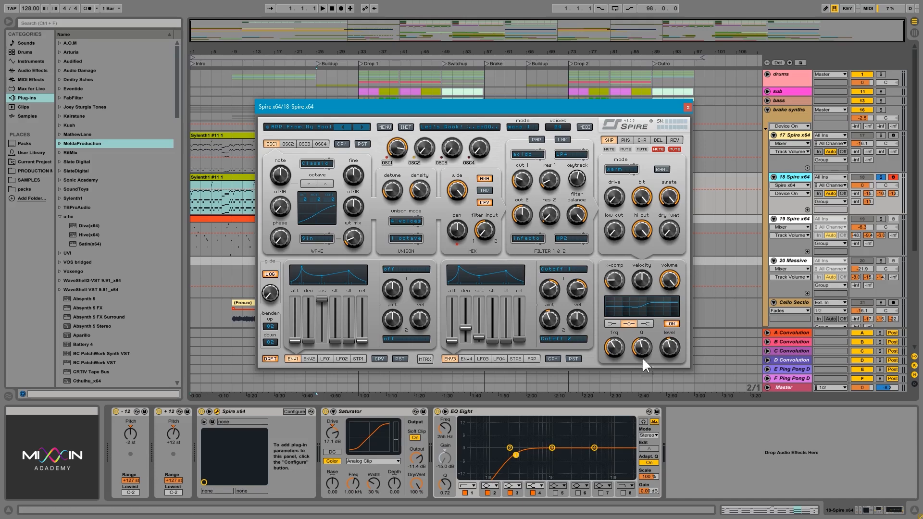
{"action": "left_click_drag", "start_coordinate": [474, 105], "coordinate": [487, 237]}
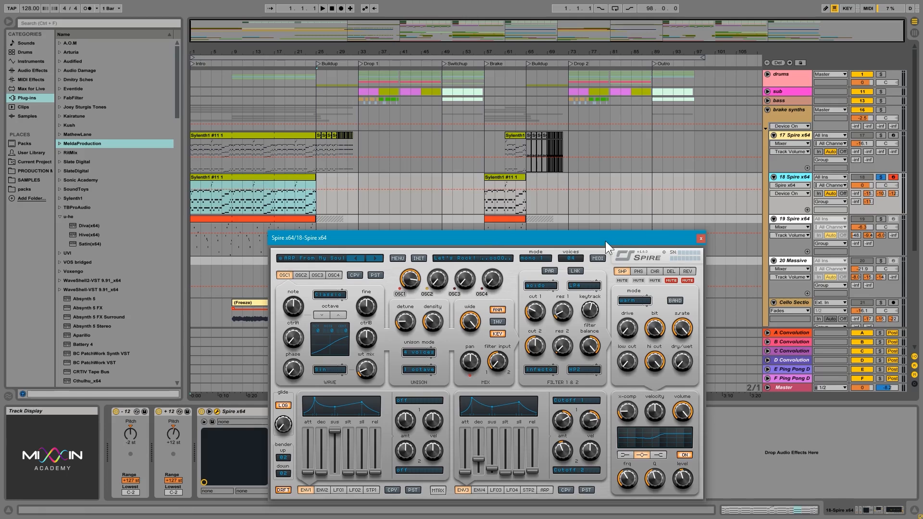
{"action": "left_click_drag", "start_coordinate": [605, 241], "coordinate": [671, 125]}
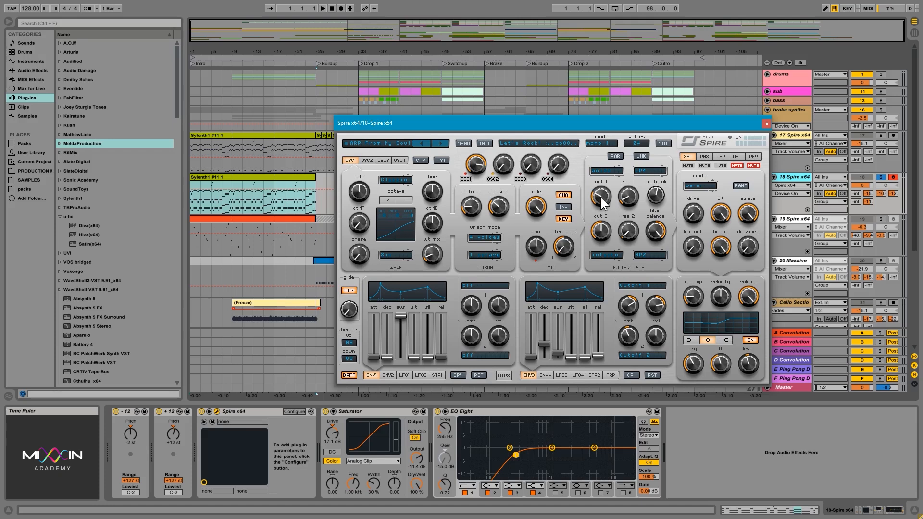
Step: Play the arrangement from the start and sweep Spire's filter 1 cutoff to hear its effect on the arp
{"action": "key", "text": "space"}
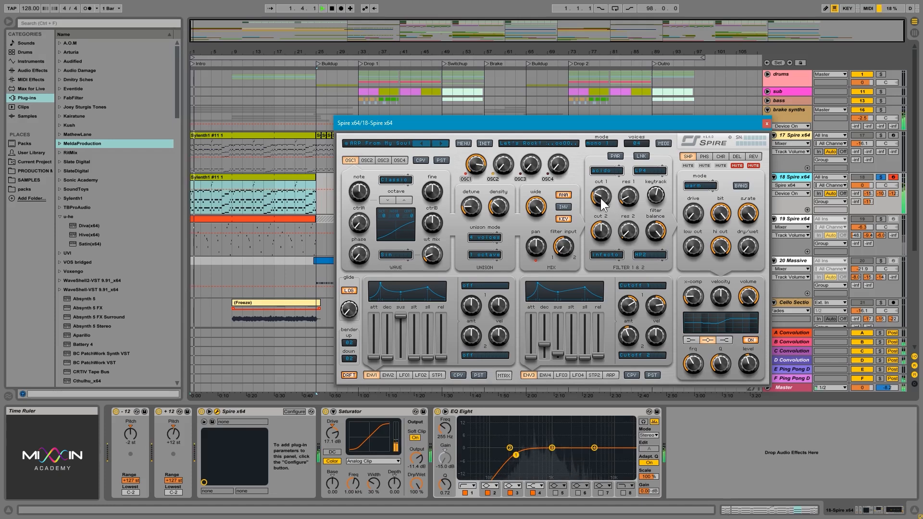
{"action": "left_click", "coordinate": [601, 198]}
{"action": "left_click_drag", "start_coordinate": [601, 198], "coordinate": [610, 216]}
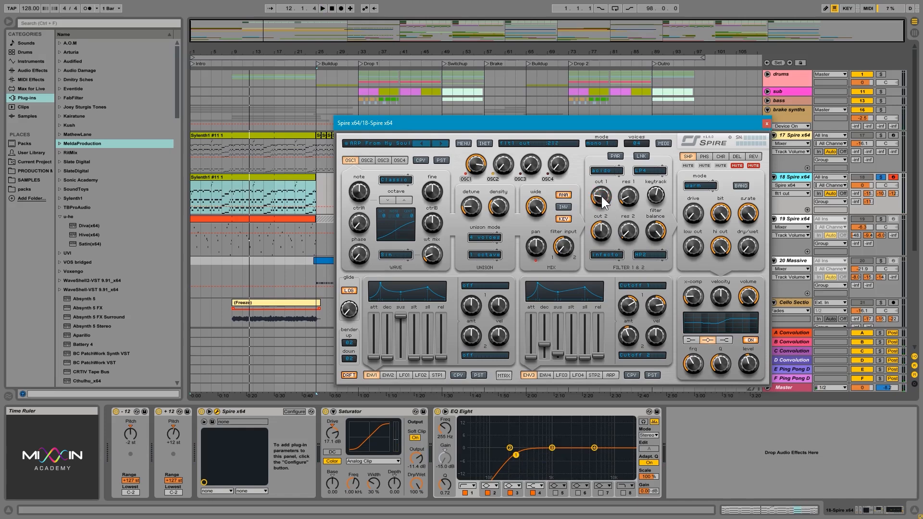
Step: Give Spire's filter 1 cutoff its own automation lane on track 18 and close the synth window
{"action": "left_click_drag", "start_coordinate": [615, 124], "coordinate": [560, 232]}
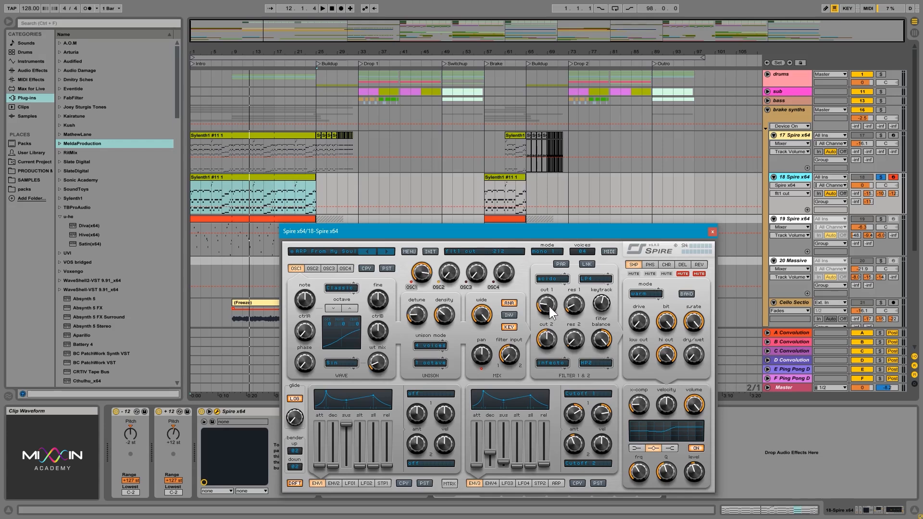
{"action": "left_click_drag", "start_coordinate": [549, 307], "coordinate": [547, 306]}
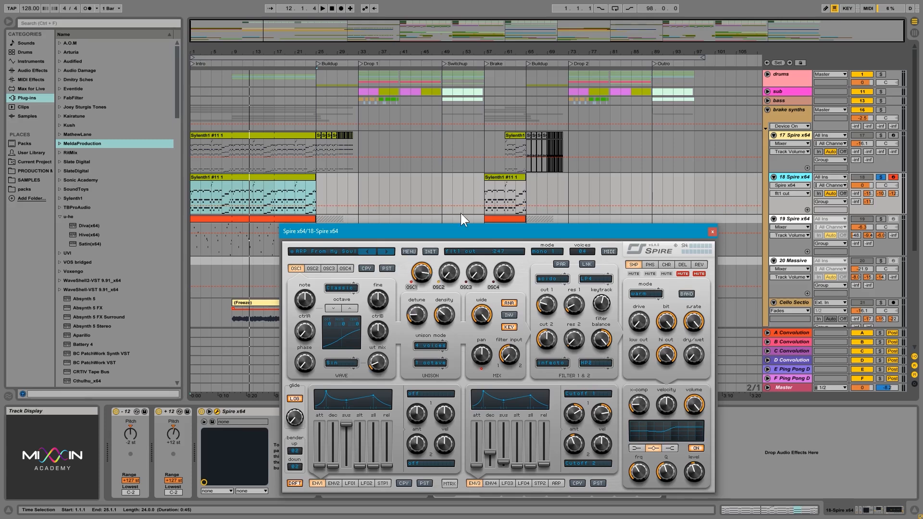
{"action": "left_click", "coordinate": [480, 313]}
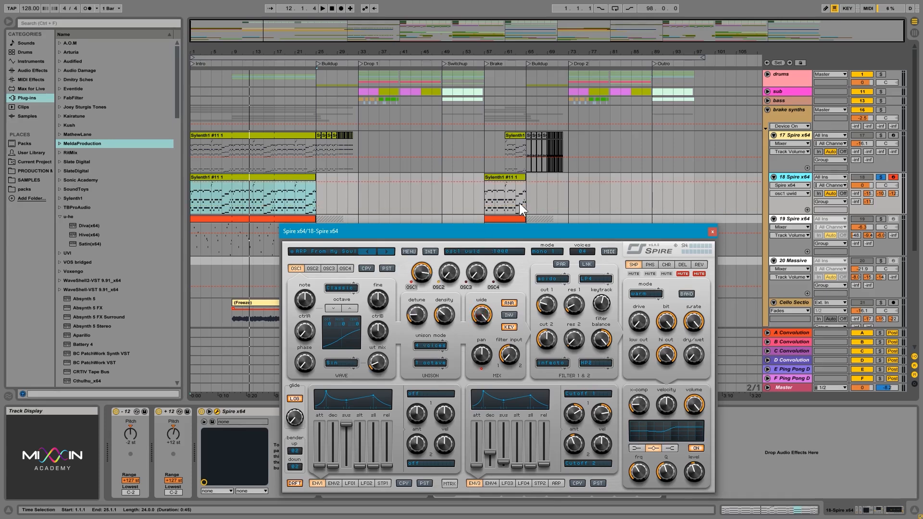
{"action": "left_click", "coordinate": [547, 302]}
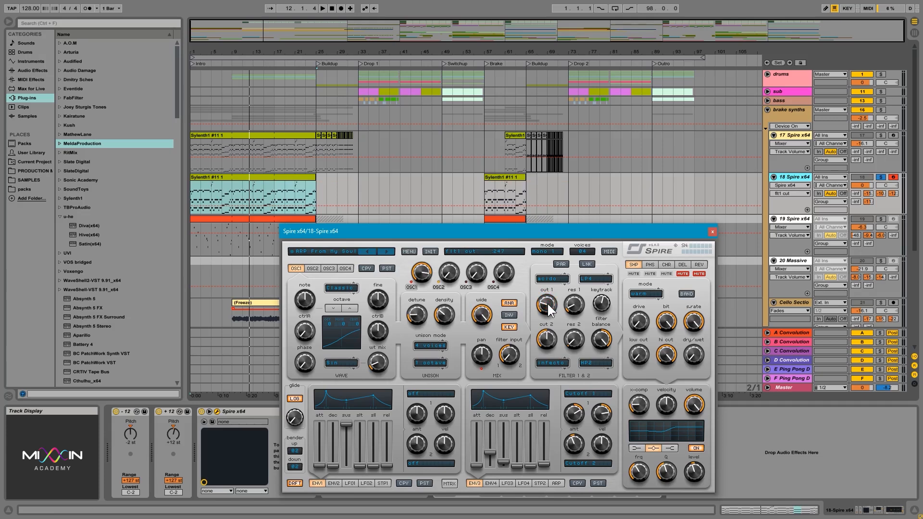
{"action": "left_click_drag", "start_coordinate": [548, 307], "coordinate": [547, 303]}
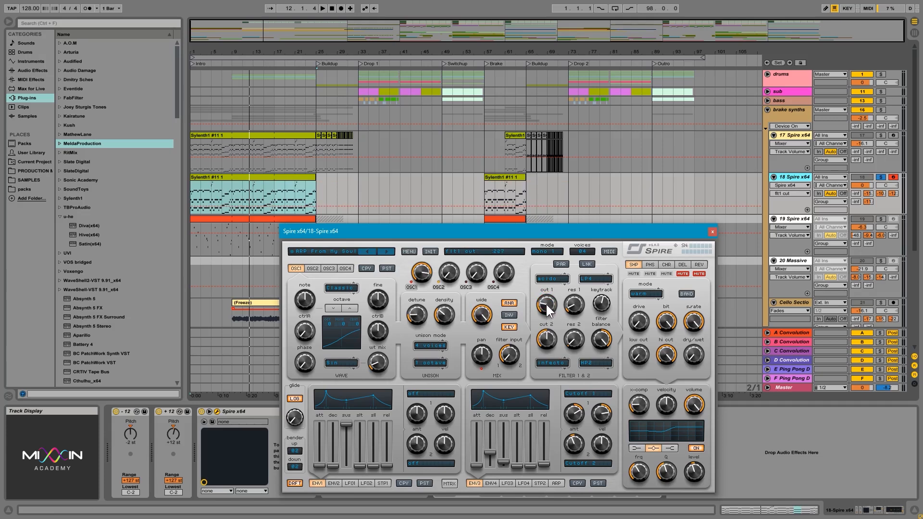
{"action": "left_click", "coordinate": [806, 210]}
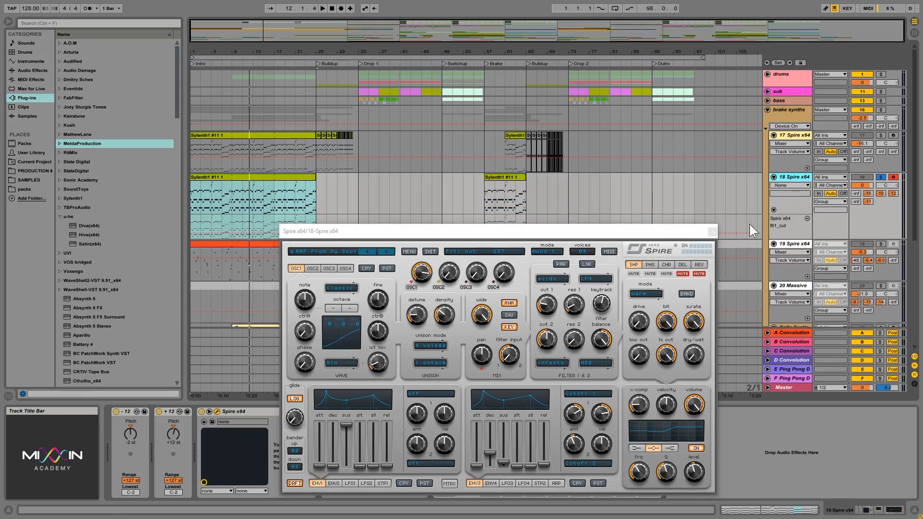
{"action": "left_click_drag", "start_coordinate": [672, 233], "coordinate": [710, 258]}
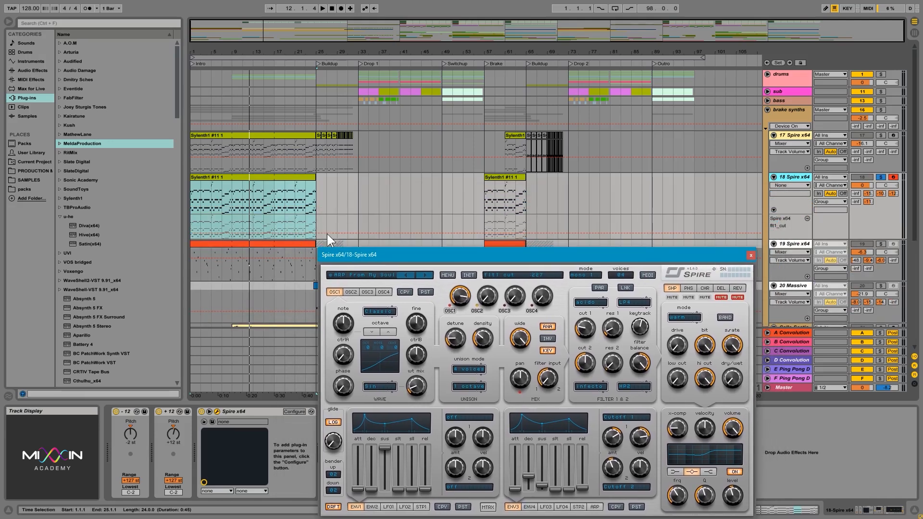
{"action": "left_click", "coordinate": [586, 325]}
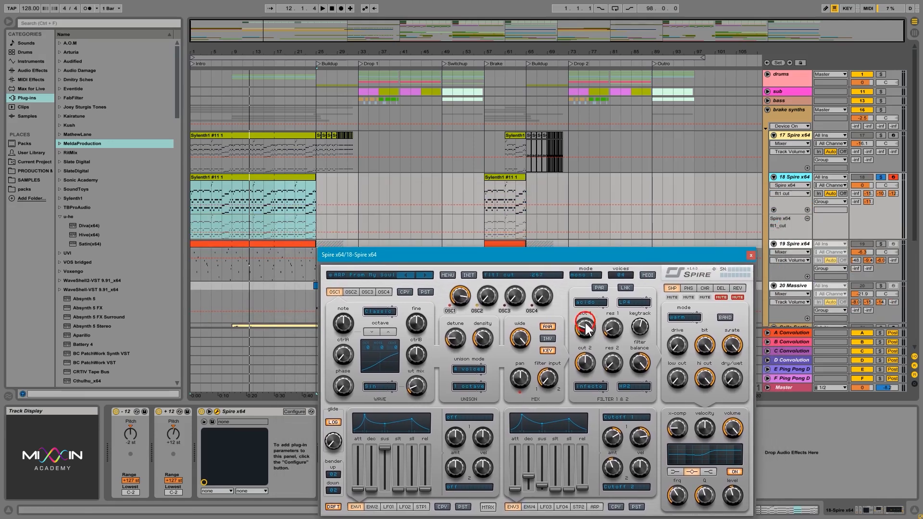
{"action": "left_click", "coordinate": [751, 255]}
Step: Automate Spire's filter 1 cutoff on track 18 to rise from 0 at the intro's start to 1.00 at about bar 17
{"action": "left_click_drag", "start_coordinate": [215, 232], "coordinate": [213, 228]}
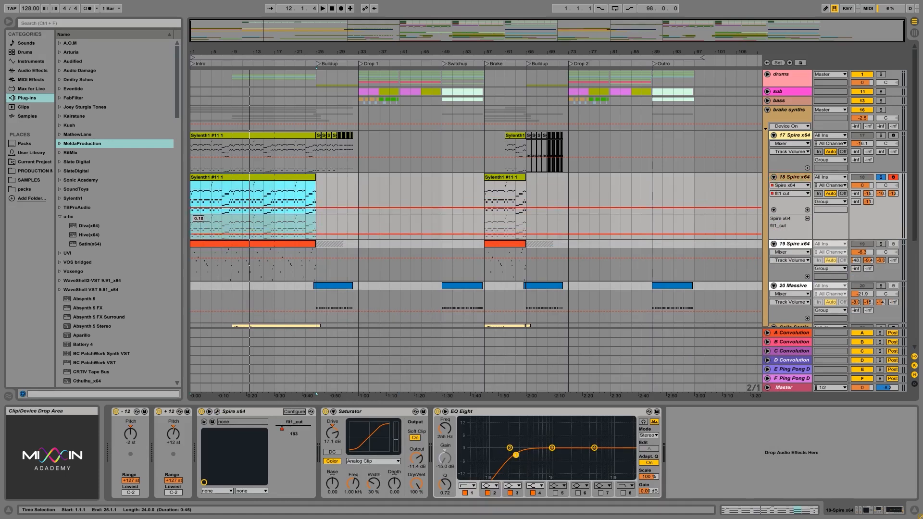
{"action": "left_click_drag", "start_coordinate": [214, 228], "coordinate": [211, 237]}
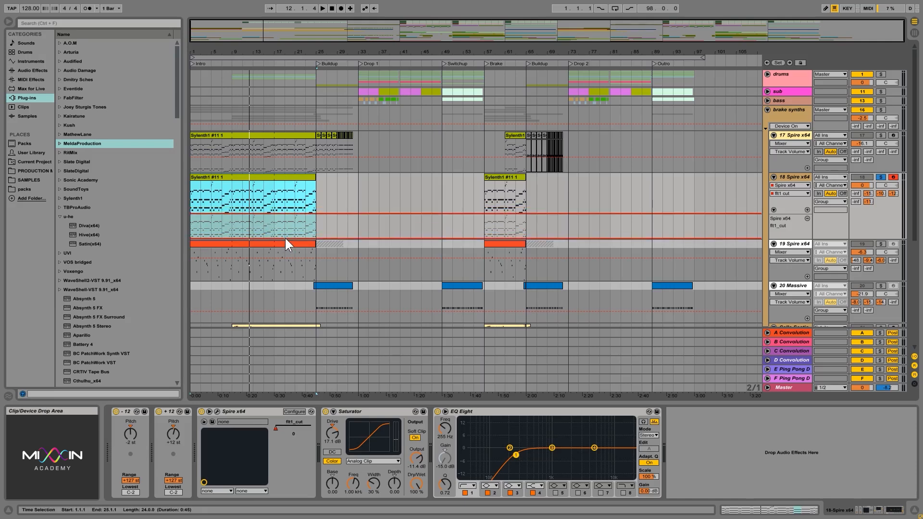
{"action": "left_click_drag", "start_coordinate": [284, 238], "coordinate": [273, 214]}
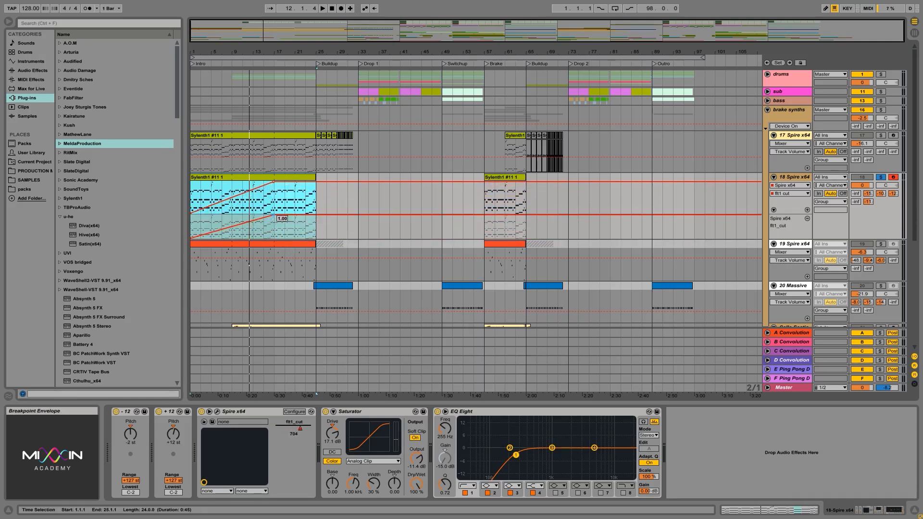
Step: Play the intro from bar 1 past bar 17 to audition the rising cutoff automation
{"action": "left_click", "coordinate": [192, 226]}
{"action": "key", "text": "space"}
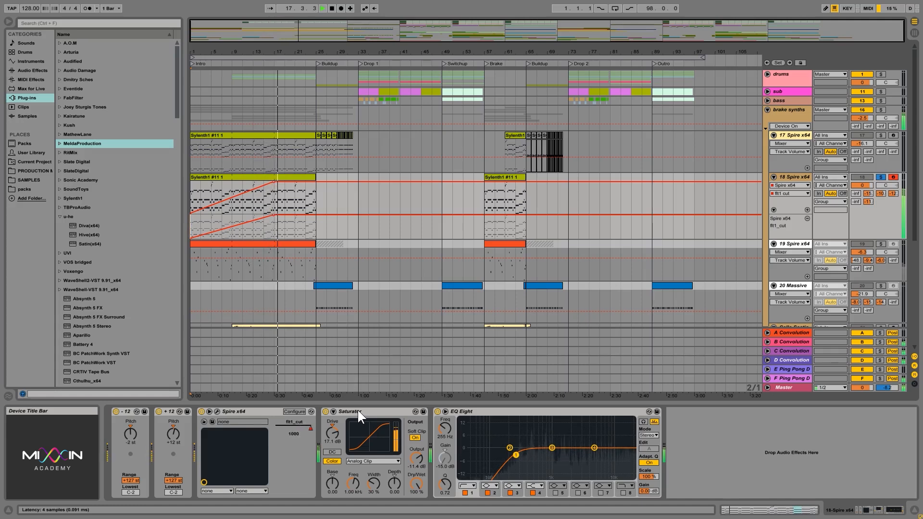
{"action": "key", "text": "space"}
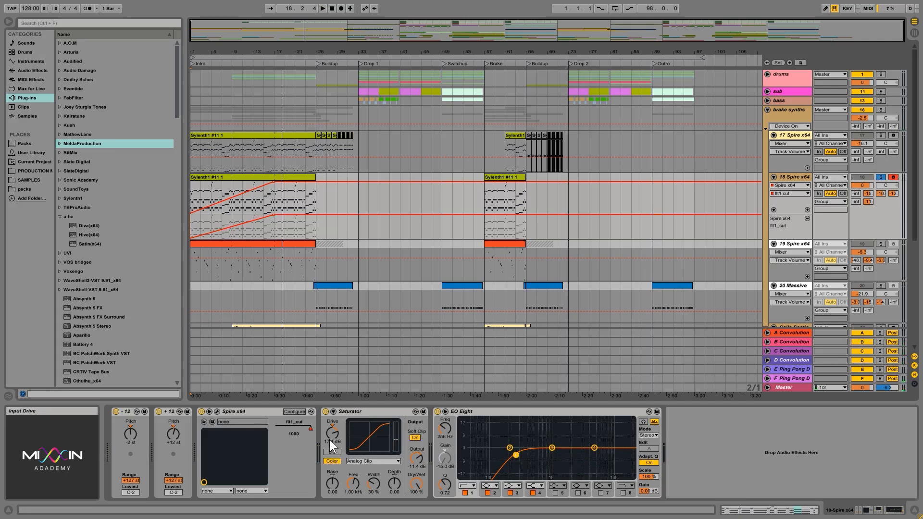
Step: Reopen Spire on track 18 to inspect its reverb settings and close its window again
{"action": "left_click", "coordinate": [356, 411]}
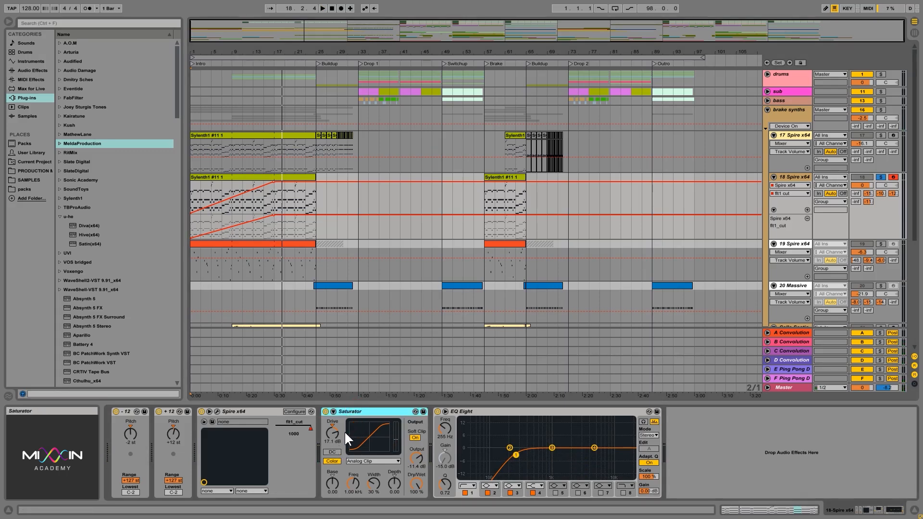
{"action": "left_click", "coordinate": [217, 411]}
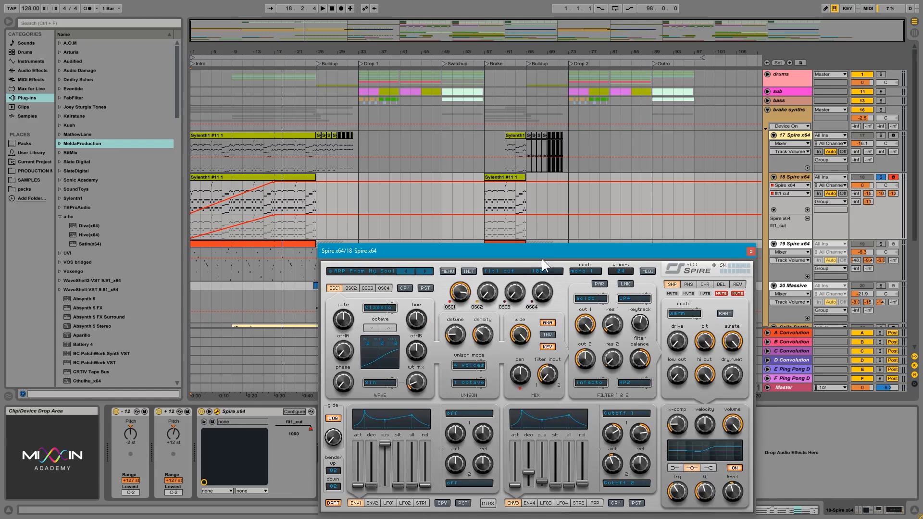
{"action": "left_click_drag", "start_coordinate": [541, 252], "coordinate": [470, 151]}
{"action": "left_click", "coordinate": [665, 180]}
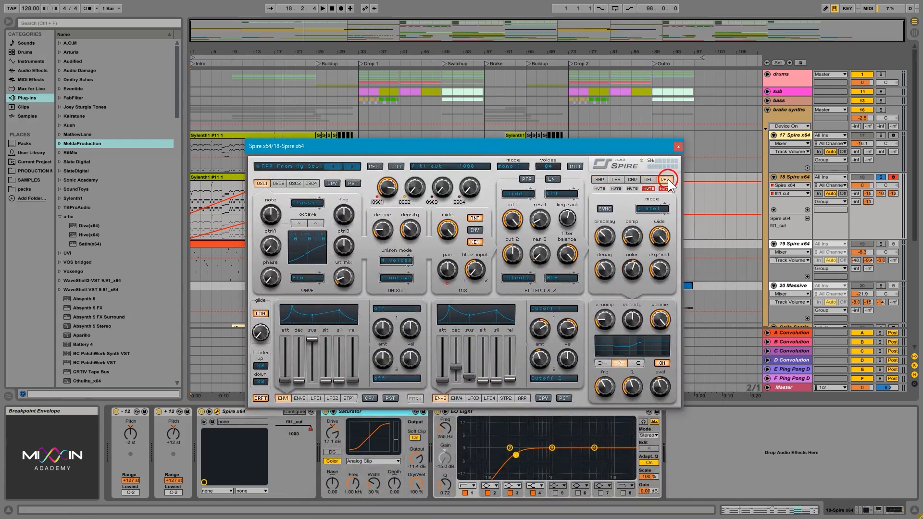
{"action": "left_click", "coordinate": [677, 148]}
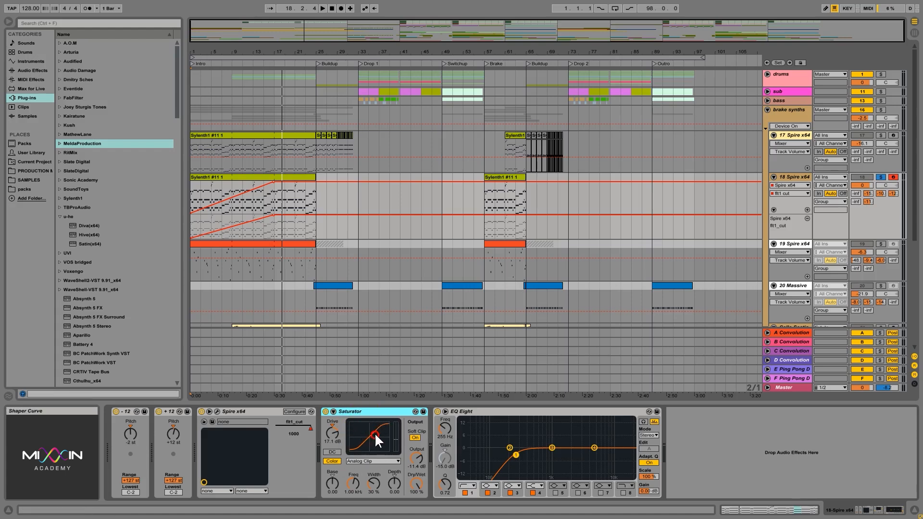
{"action": "left_click", "coordinate": [257, 413]}
{"action": "left_click", "coordinate": [370, 411]}
{"action": "left_click", "coordinate": [796, 177]}
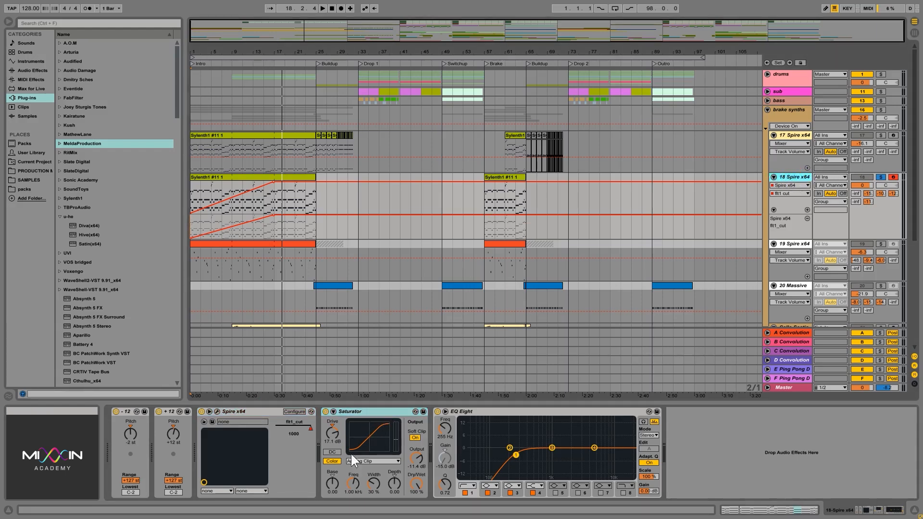
{"action": "left_click", "coordinate": [364, 413]}
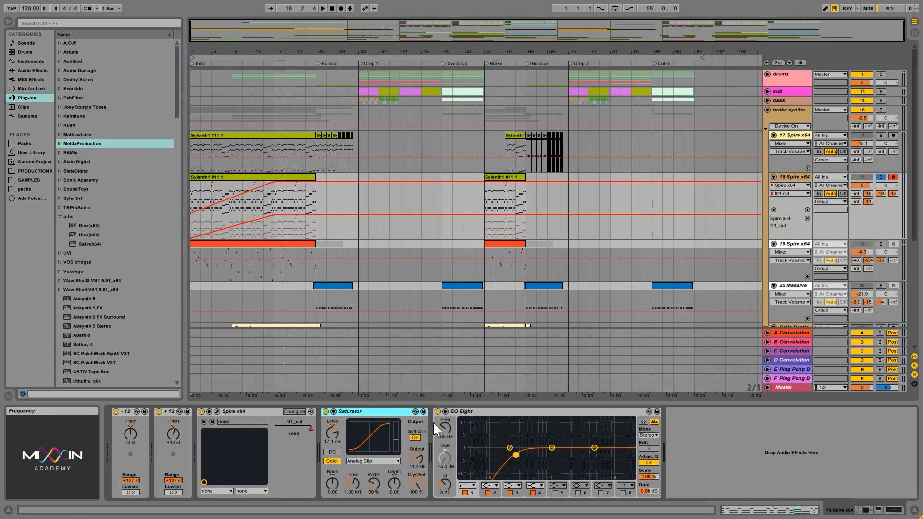
{"action": "left_click", "coordinate": [230, 414]}
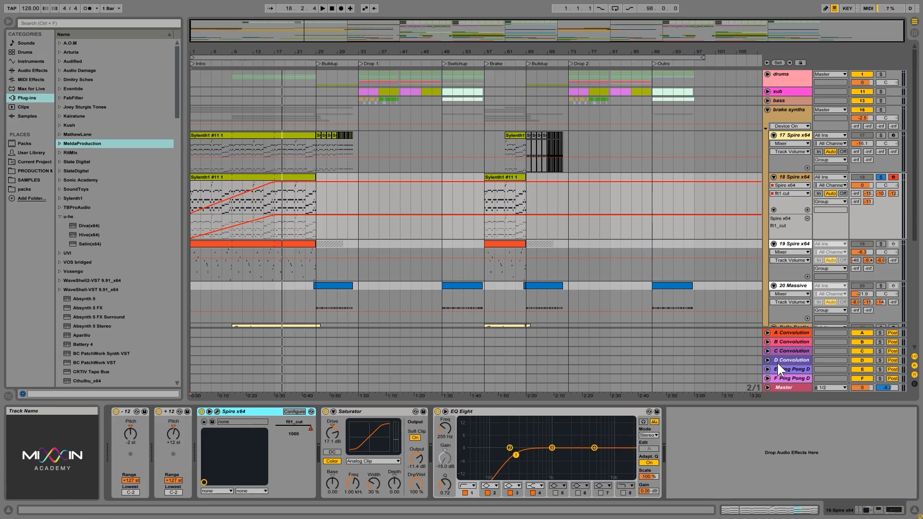
Step: Set the Saturator's Drive to 12.6 dB and its Output to -8.00 dB while playing the intro
{"action": "left_click_drag", "start_coordinate": [332, 432], "coordinate": [332, 440]}
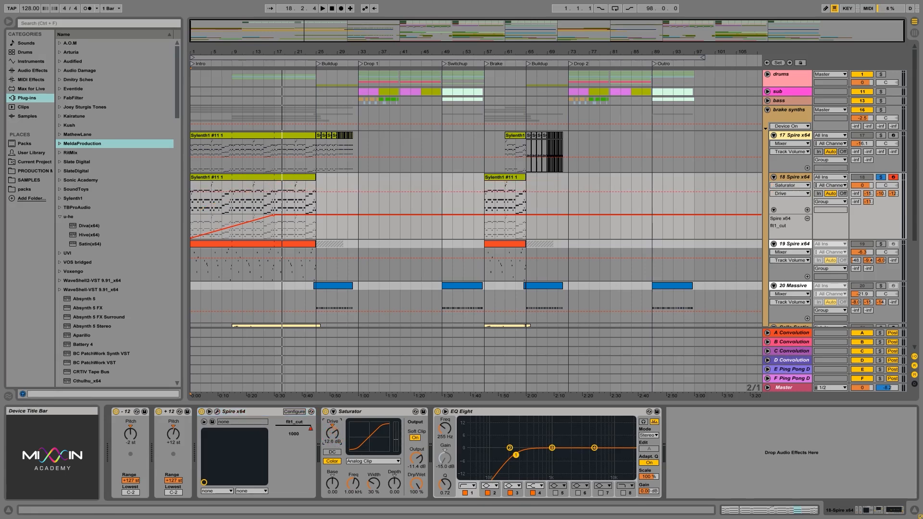
{"action": "left_click", "coordinate": [412, 461]}
{"action": "key", "text": "space"}
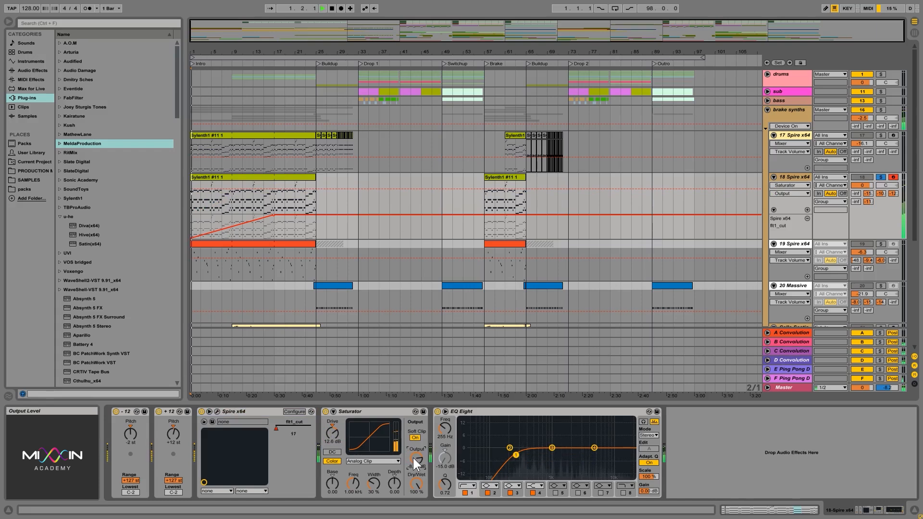
{"action": "left_click", "coordinate": [226, 202]}
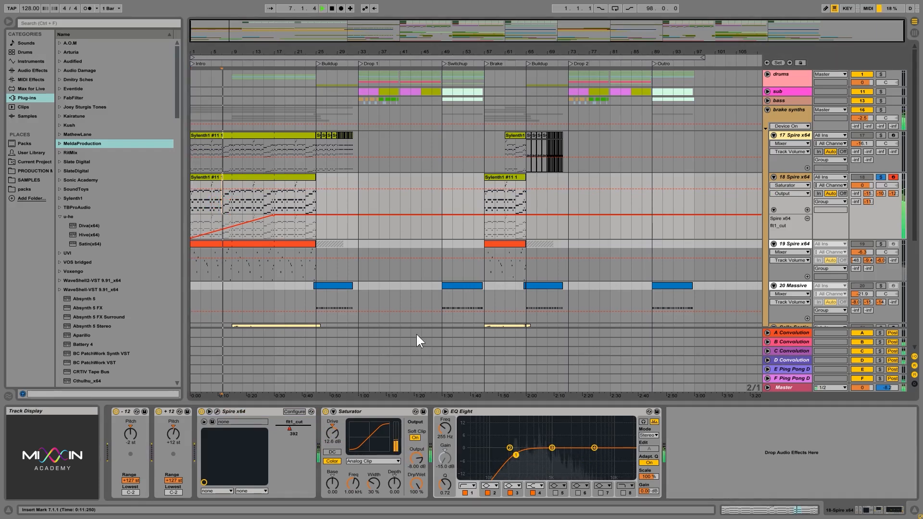
{"action": "left_click", "coordinate": [423, 464]}
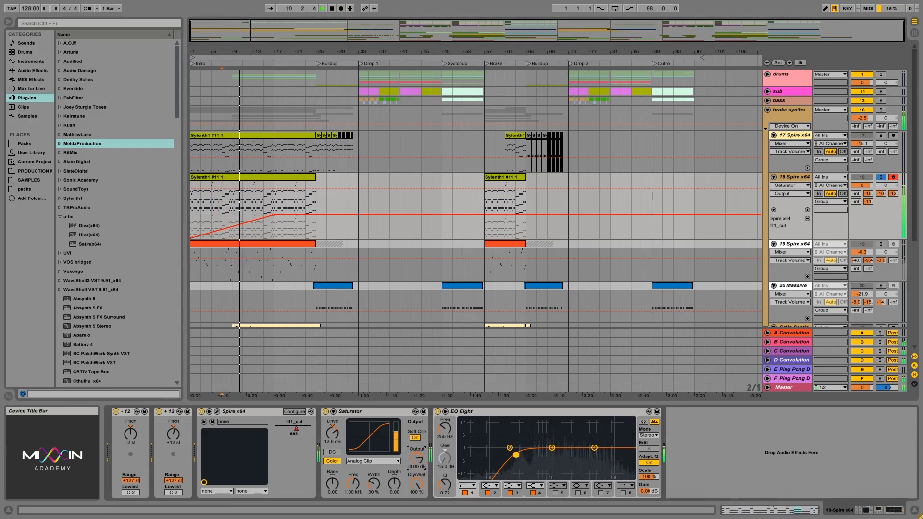
Step: Set the Saturator's Output to -10.0 dB, comparing the sound with the device off and on and replaying from about bar 13
{"action": "left_click", "coordinate": [325, 412]}
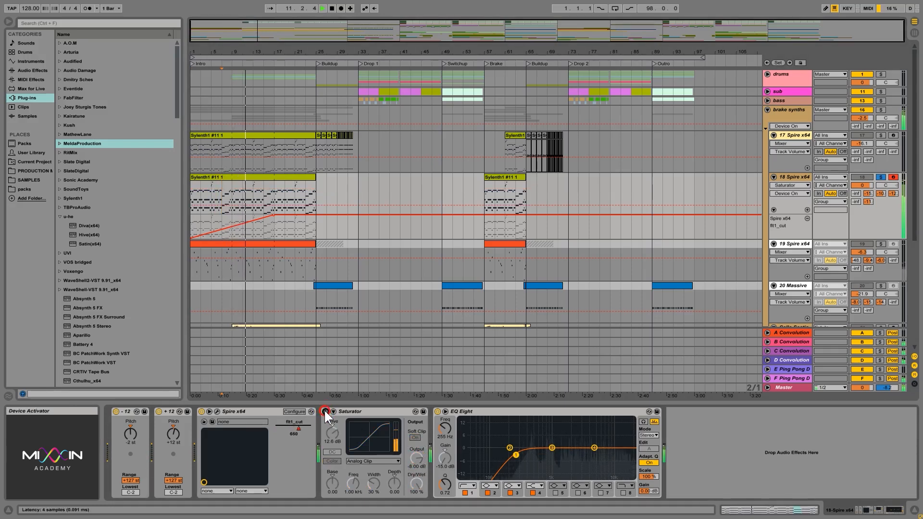
{"action": "left_click", "coordinate": [325, 412]}
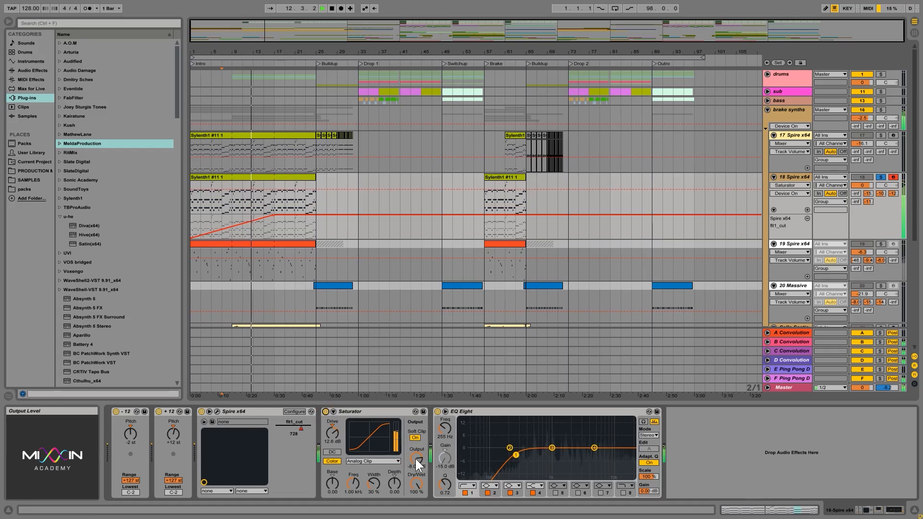
{"action": "left_click_drag", "start_coordinate": [418, 462], "coordinate": [417, 469]}
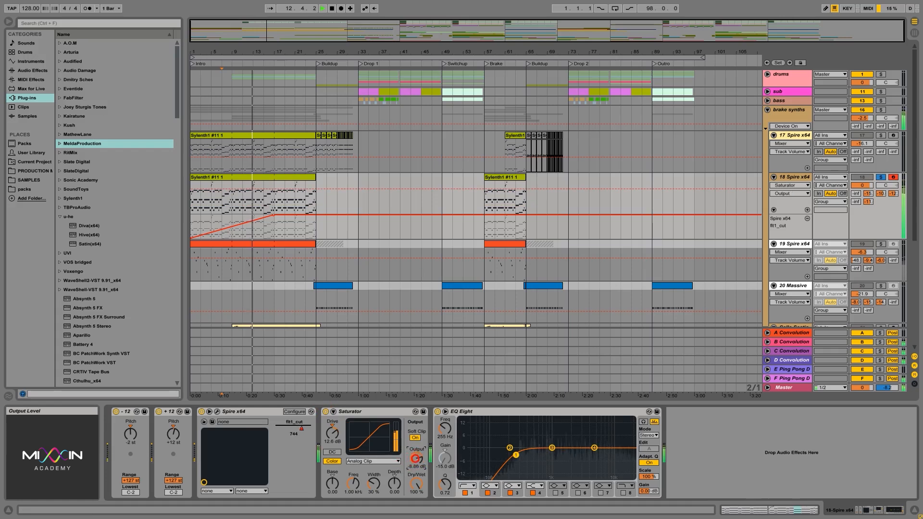
{"action": "left_click", "coordinate": [324, 411]}
{"action": "left_click", "coordinate": [325, 412]}
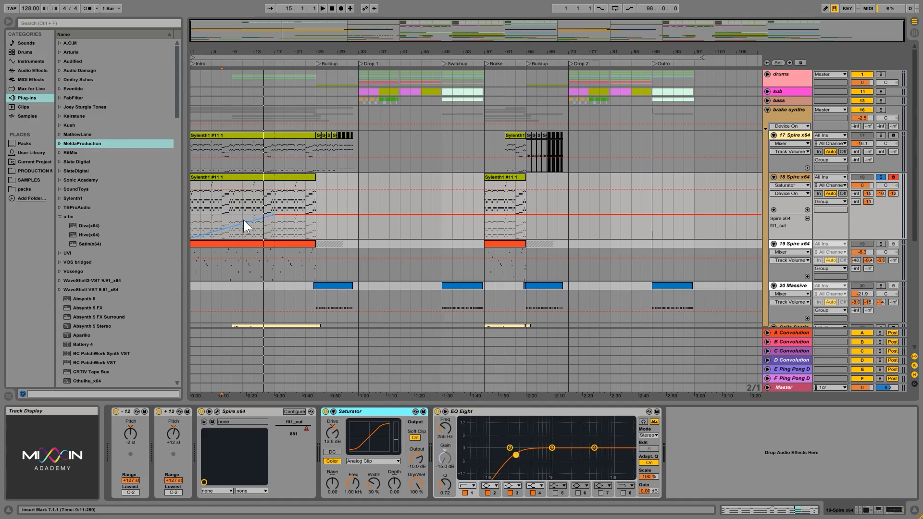
{"action": "left_click", "coordinate": [252, 201]}
{"action": "key", "text": "space"}
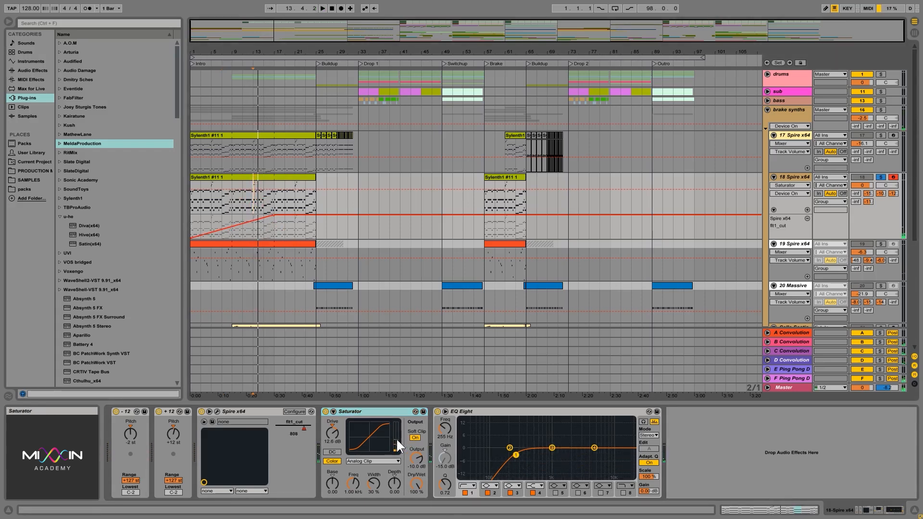
Step: Check the Saturator's Output setting and switch the device off and back on for comparison
{"action": "left_click", "coordinate": [416, 456]}
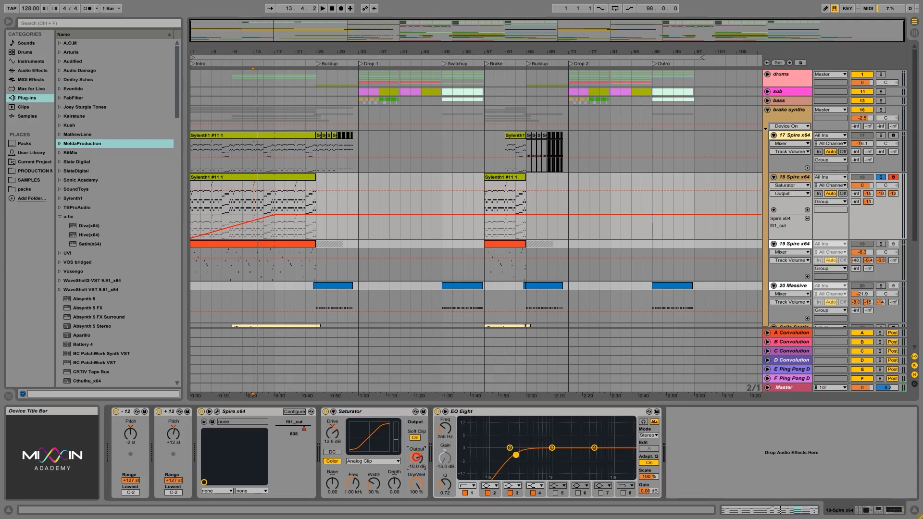
{"action": "left_click", "coordinate": [416, 458]}
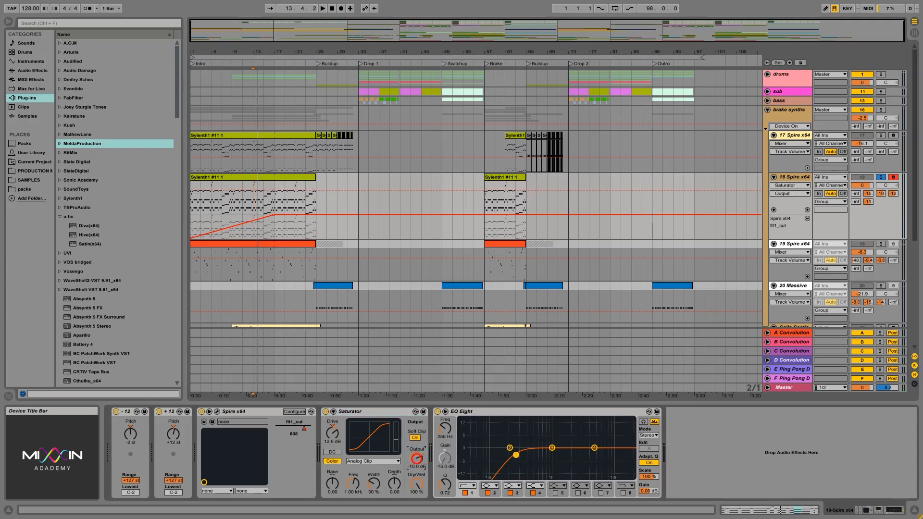
{"action": "left_click", "coordinate": [394, 412]}
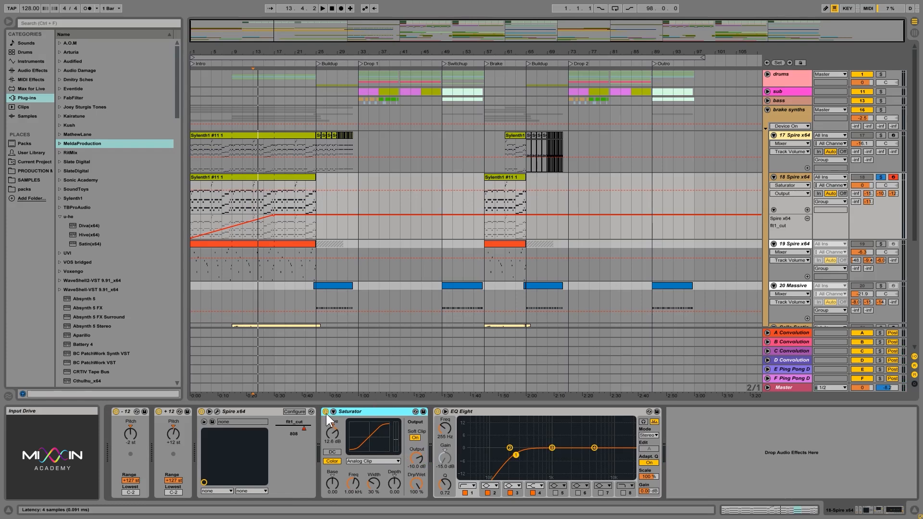
{"action": "left_click", "coordinate": [326, 412]}
{"action": "left_click", "coordinate": [325, 412]}
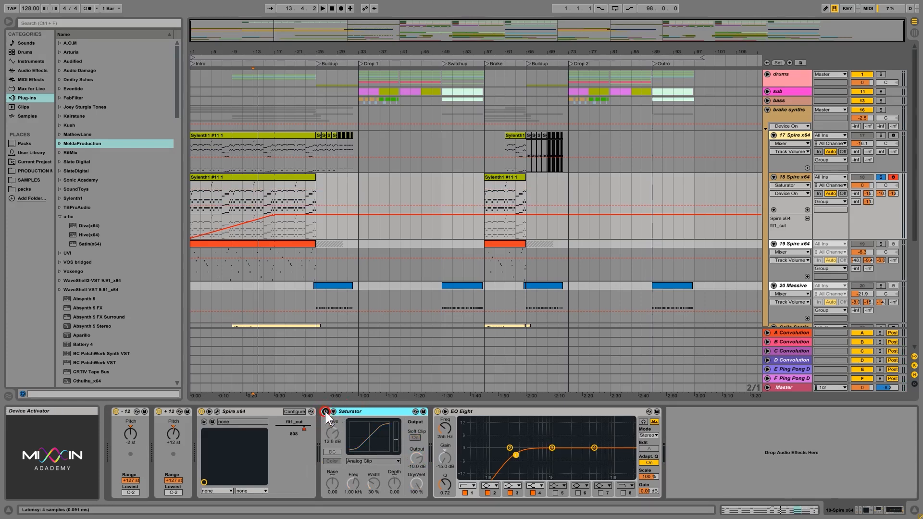
{"action": "left_click", "coordinate": [326, 412]}
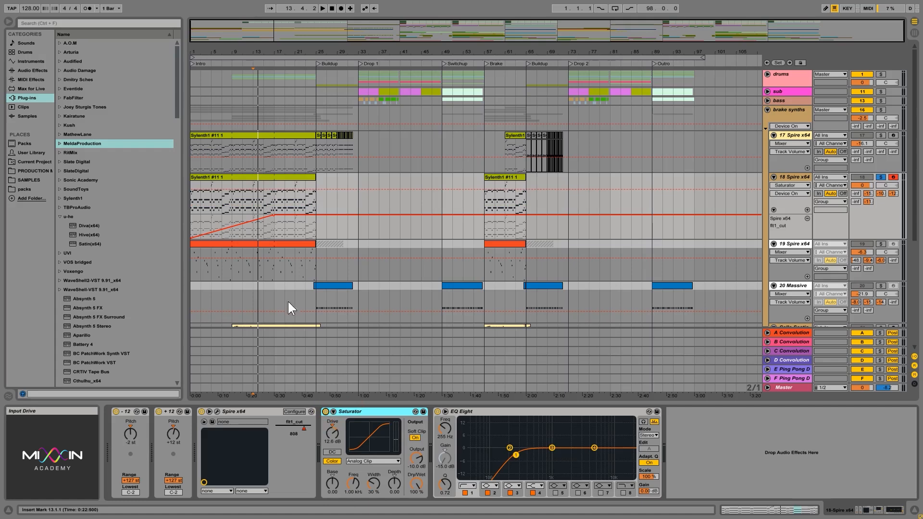
{"action": "left_click", "coordinate": [239, 201]}
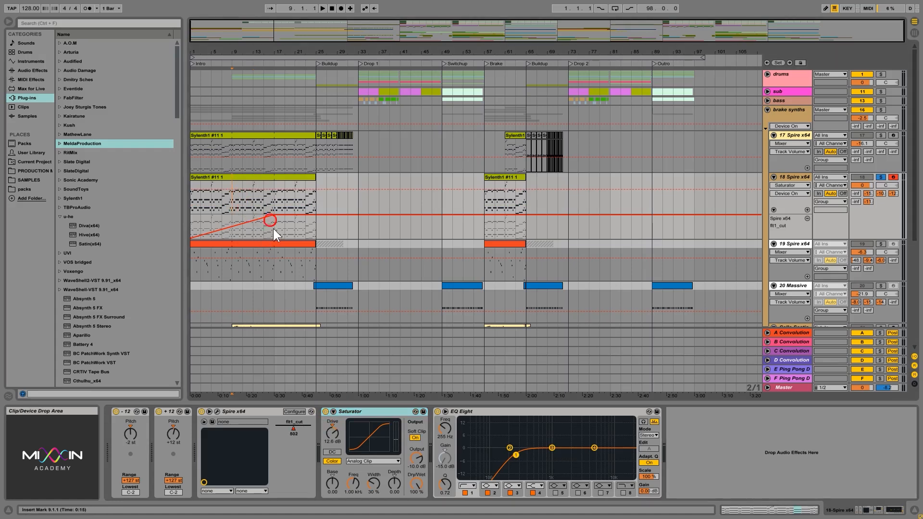
{"action": "left_click", "coordinate": [360, 410]}
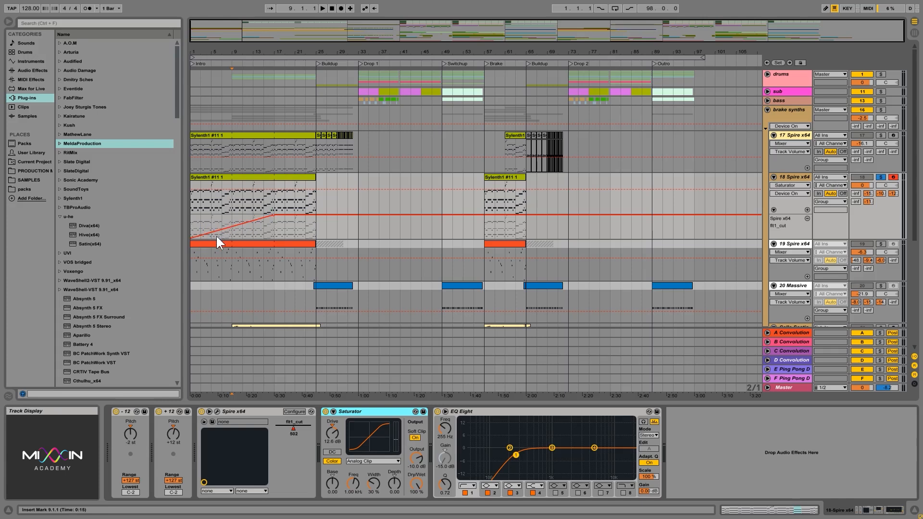
Step: Try holding the fit1_cut automation at zero until about bar 7 and play from bar 1
{"action": "left_click", "coordinate": [191, 237]}
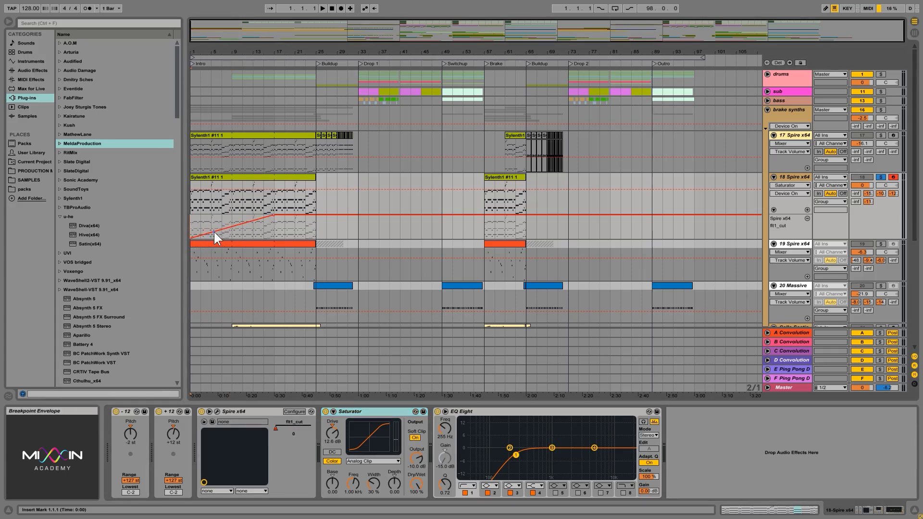
{"action": "mouse_move", "coordinate": [219, 230]}
{"action": "left_mouse_down"}
{"action": "mouse_move", "coordinate": [207, 238]}
{"action": "mouse_move", "coordinate": [224, 238]}
{"action": "left_mouse_up"}
{"action": "key", "text": "space"}
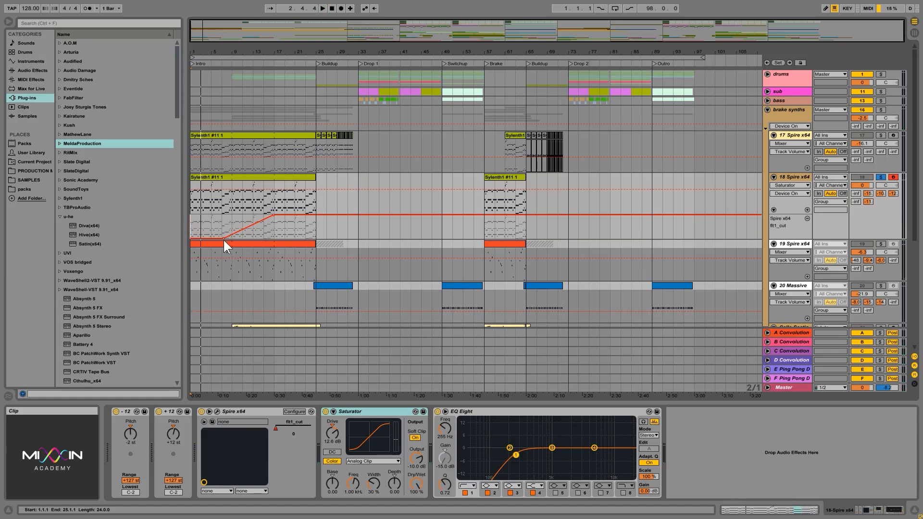
Step: Remove the early breakpoint, enlarge track 18's automation lane and raise the fit1_cut ramp's starting point at bar 1 to about 200
{"action": "left_click_drag", "start_coordinate": [223, 239], "coordinate": [191, 234]}
{"action": "left_click_drag", "start_coordinate": [788, 240], "coordinate": [788, 306]}
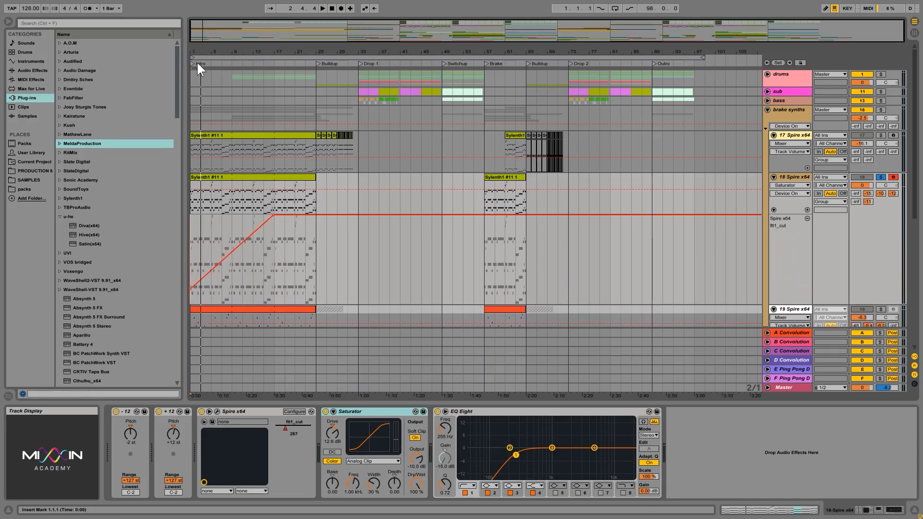
{"action": "left_click_drag", "start_coordinate": [194, 52], "coordinate": [194, 91]}
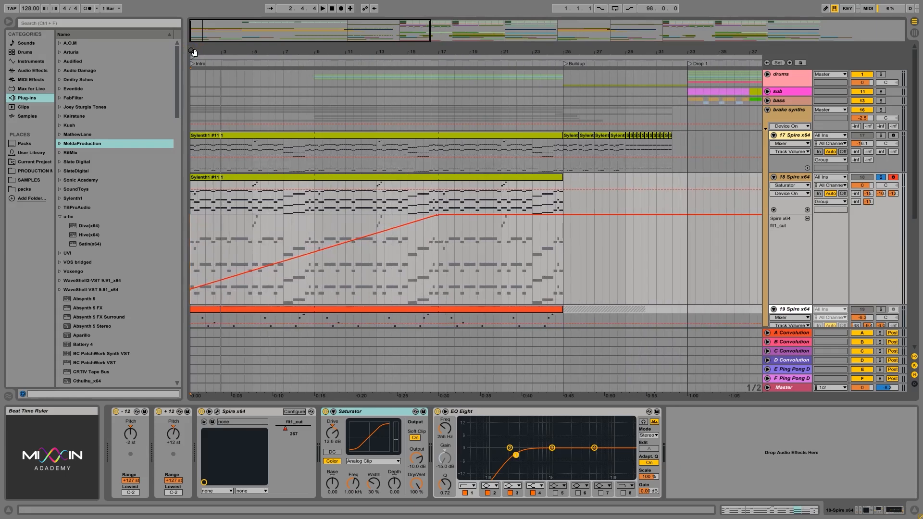
{"action": "left_click_drag", "start_coordinate": [192, 289], "coordinate": [190, 289]}
Step: Audition the raised cutoff ramp from bar 1 and from about bar 11, and check the Spire window on track 18
{"action": "key", "text": "space"}
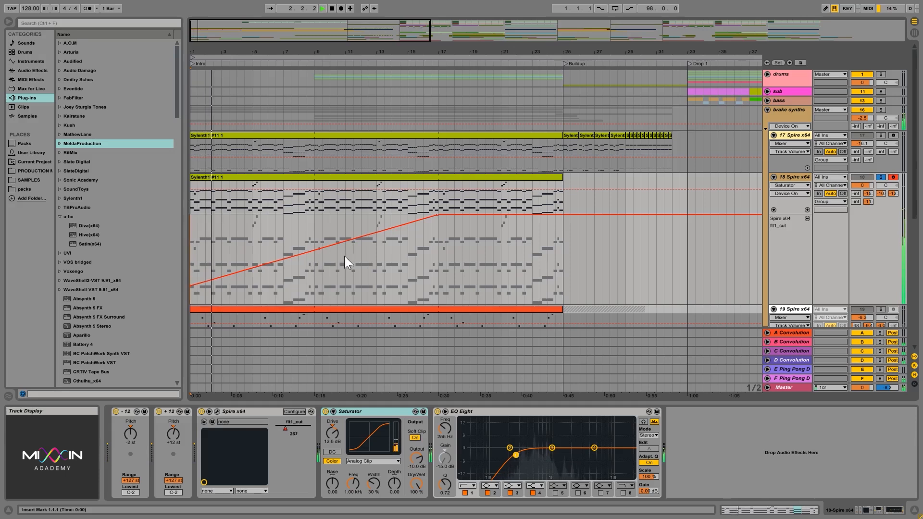
{"action": "left_click", "coordinate": [314, 262]}
{"action": "key", "text": "space"}
{"action": "left_click", "coordinate": [369, 241]}
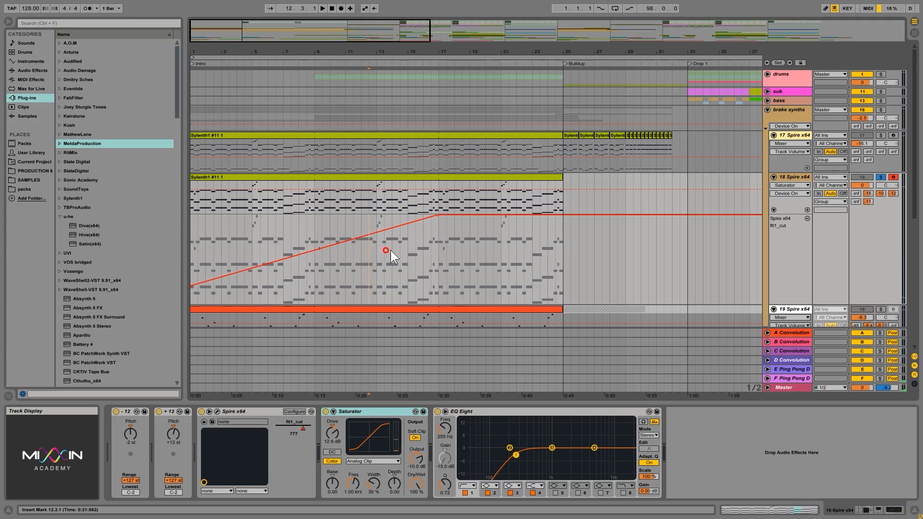
{"action": "key", "text": "space"}
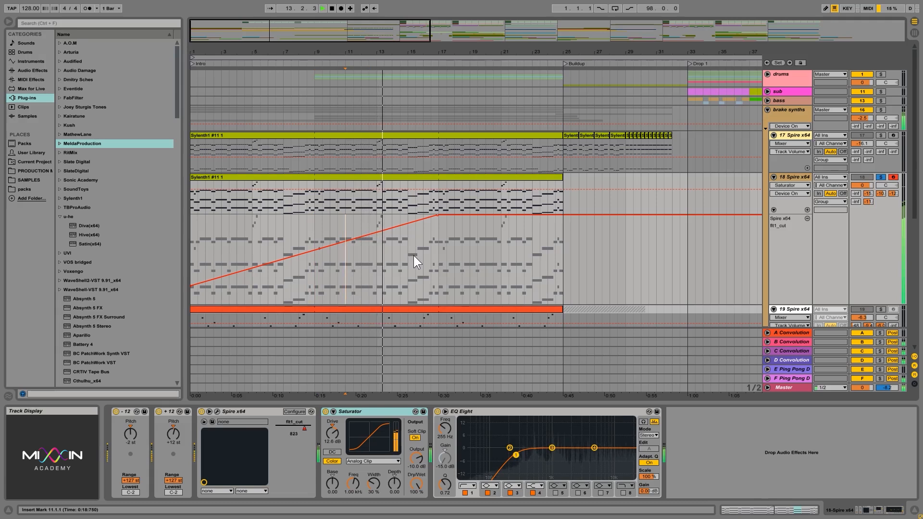
{"action": "left_click", "coordinate": [344, 240]}
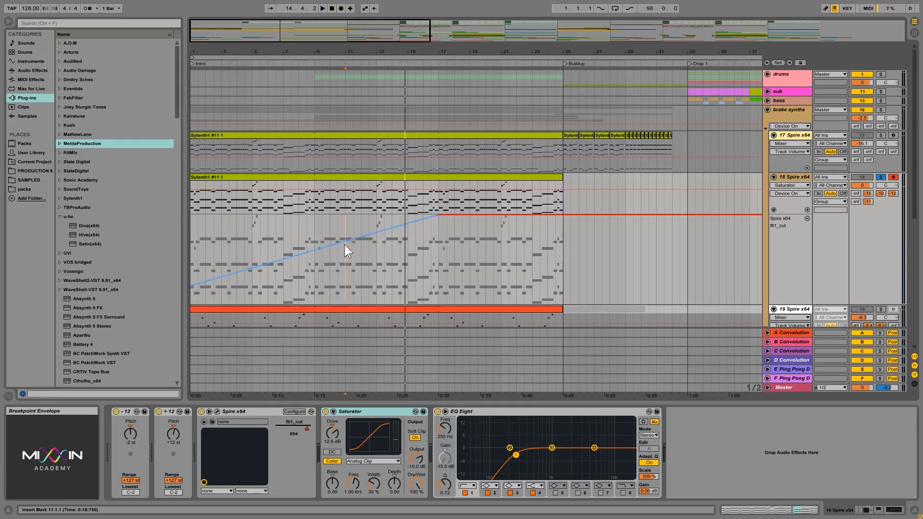
{"action": "left_click", "coordinate": [219, 412]}
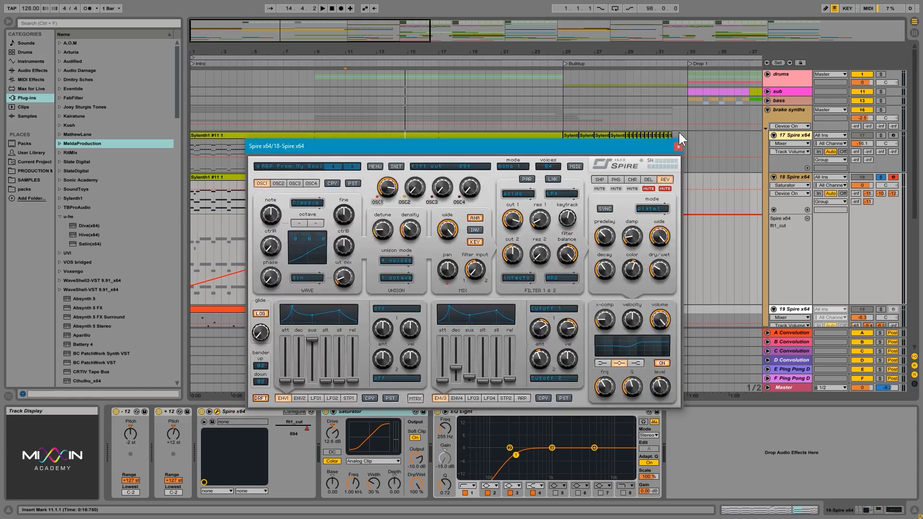
{"action": "left_click", "coordinate": [679, 146]}
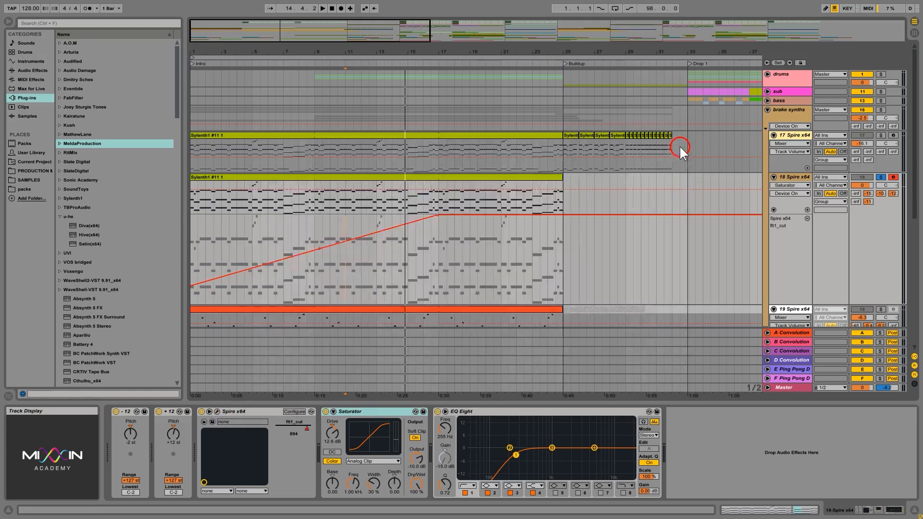
Step: Add a reference breakpoint on the cutoff ramp at about bar 10 and play the intro from about bar 6
{"action": "left_click", "coordinate": [348, 241]}
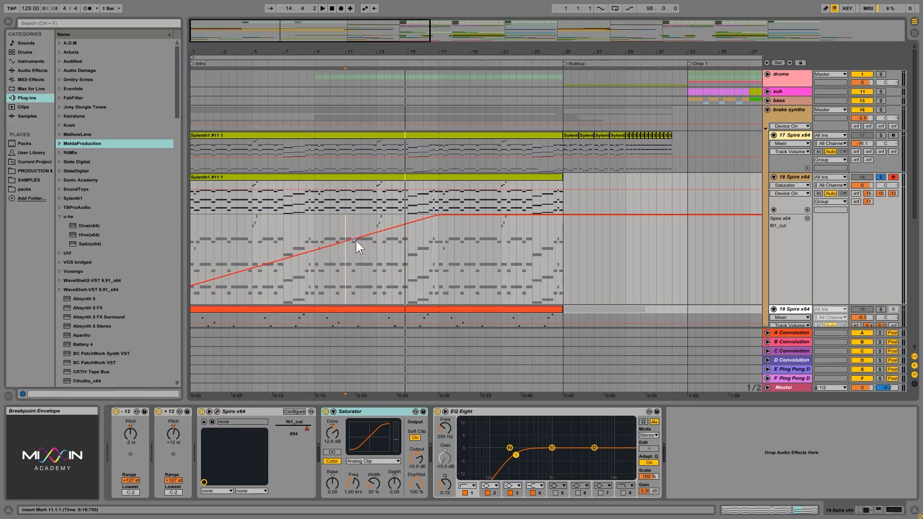
{"action": "left_click", "coordinate": [330, 245]}
{"action": "left_click", "coordinate": [275, 282]}
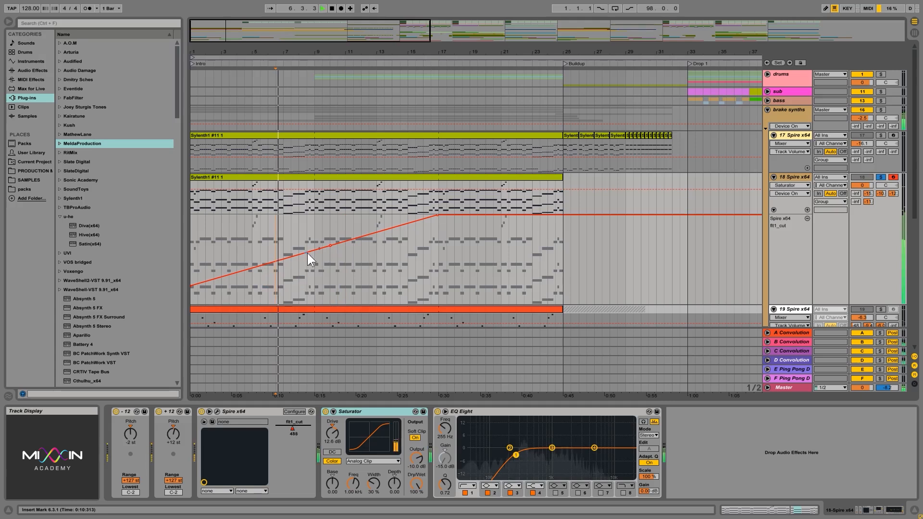
{"action": "key", "text": "space"}
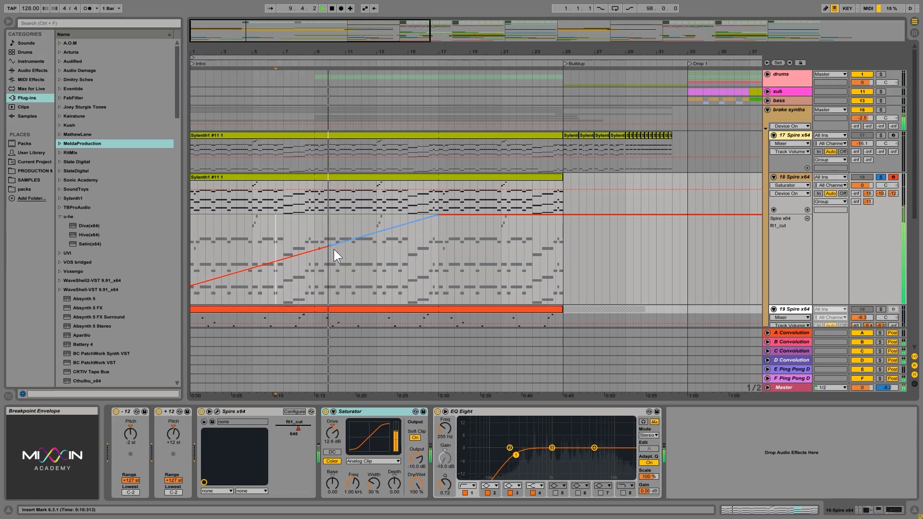
{"action": "mouse_move", "coordinate": [330, 246]}
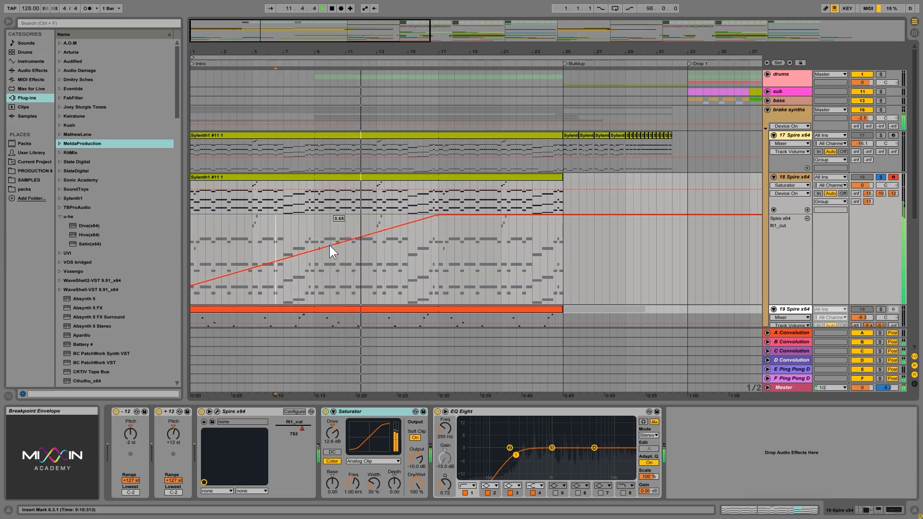
{"action": "key", "text": "space"}
Step: Lower the cutoff peak at bar 17 to 0.72, matching the reference breakpoint moved to bar 11, and delete that reference
{"action": "left_click", "coordinate": [330, 245]}
{"action": "left_click_drag", "start_coordinate": [330, 246], "coordinate": [344, 239]}
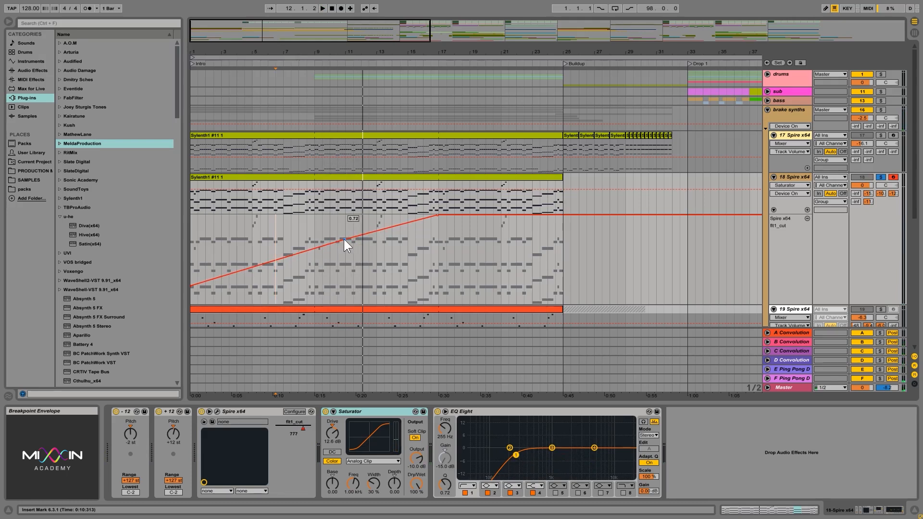
{"action": "left_click", "coordinate": [438, 216]}
{"action": "left_click_drag", "start_coordinate": [438, 215], "coordinate": [438, 239]}
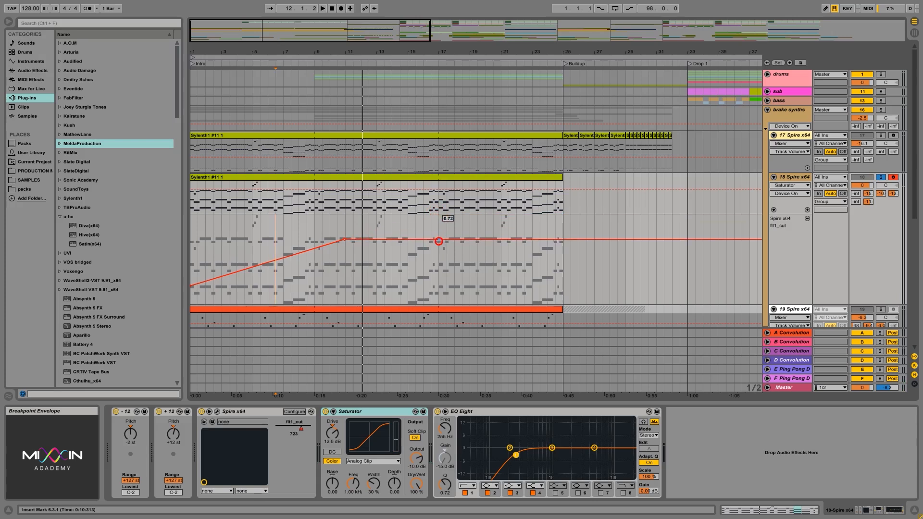
{"action": "left_click", "coordinate": [345, 239]}
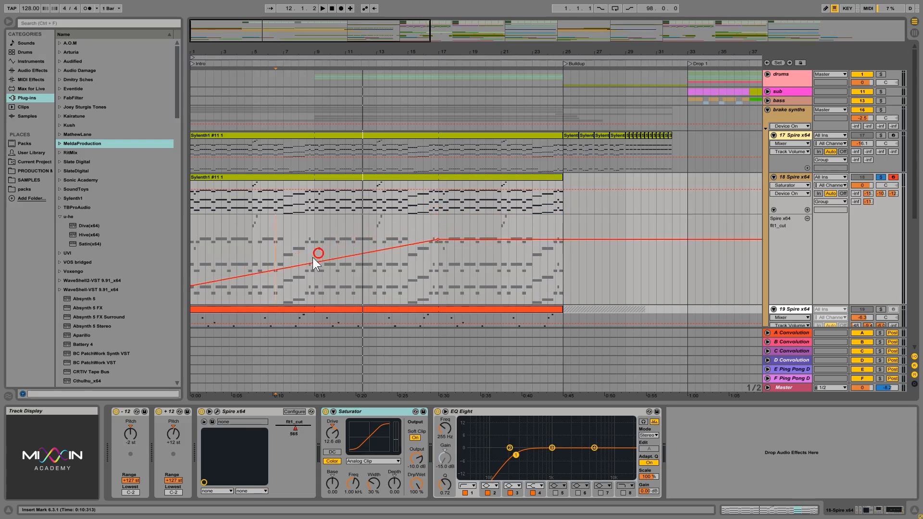
Step: Add a cutoff breakpoint at bar 25 at the bar 1 level so the automation falls from bar 17
{"action": "left_click", "coordinate": [192, 256]}
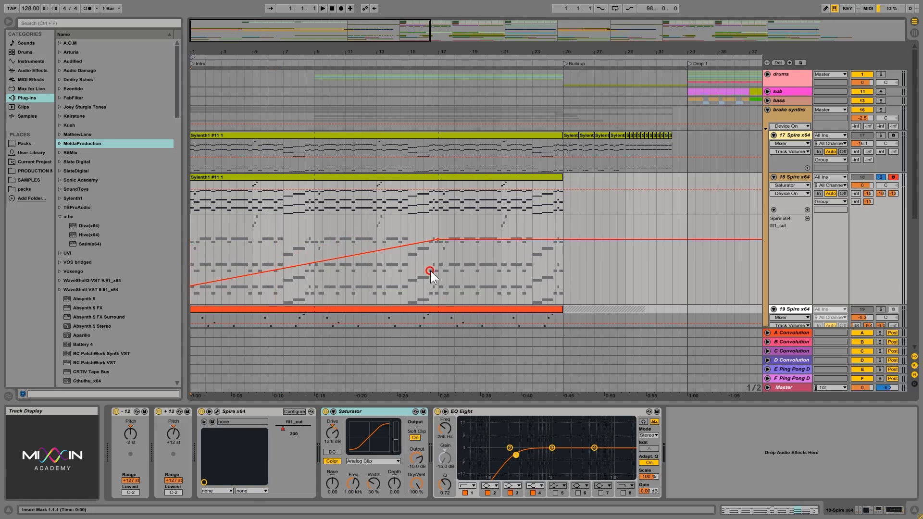
{"action": "mouse_move", "coordinate": [192, 285]}
{"action": "left_click_drag", "start_coordinate": [564, 239], "coordinate": [564, 286]}
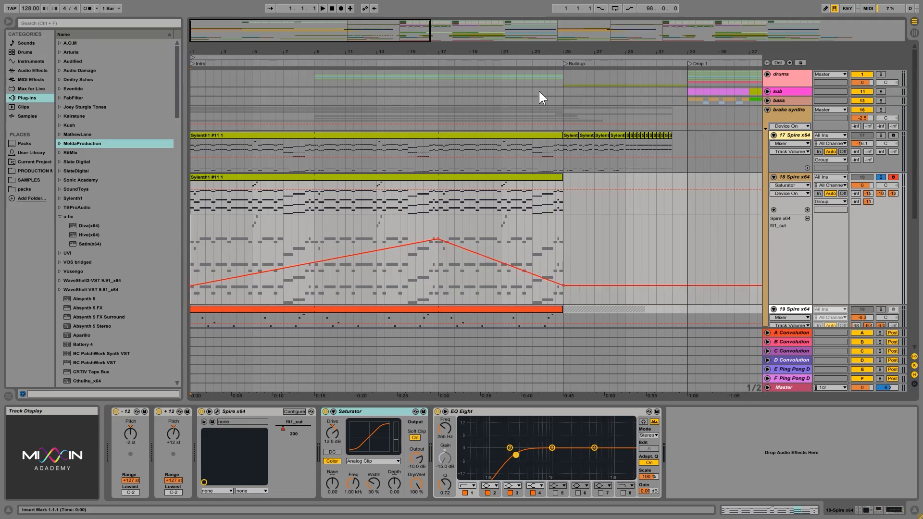
Step: Try an extra cutoff peak of 0.65 at bar 7 with a dip at bar 11, and remove both breakpoints
{"action": "left_click_drag", "start_coordinate": [525, 51], "coordinate": [525, 38]}
{"action": "left_click_drag", "start_coordinate": [317, 40], "coordinate": [482, 52]}
{"action": "left_click_drag", "start_coordinate": [319, 258], "coordinate": [271, 246]}
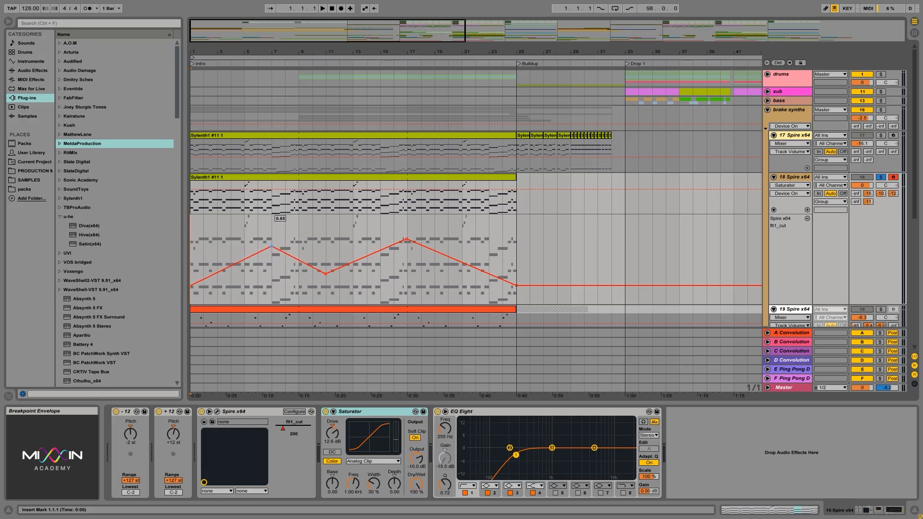
{"action": "left_click_drag", "start_coordinate": [327, 276], "coordinate": [327, 277]}
{"action": "left_click", "coordinate": [326, 277]}
{"action": "left_click", "coordinate": [271, 247]}
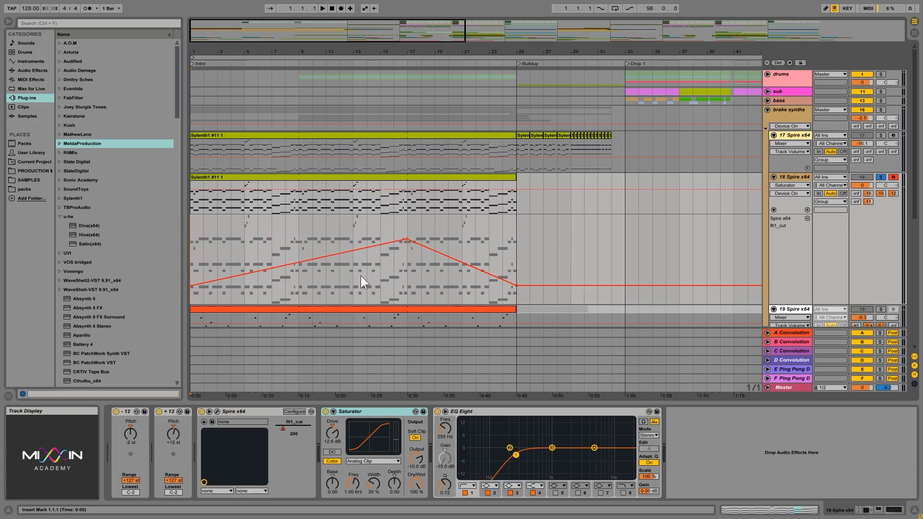
Step: Fine-tune the fit1_cut peak at bar 17 to about 718
{"action": "left_click_drag", "start_coordinate": [463, 56], "coordinate": [299, 60]}
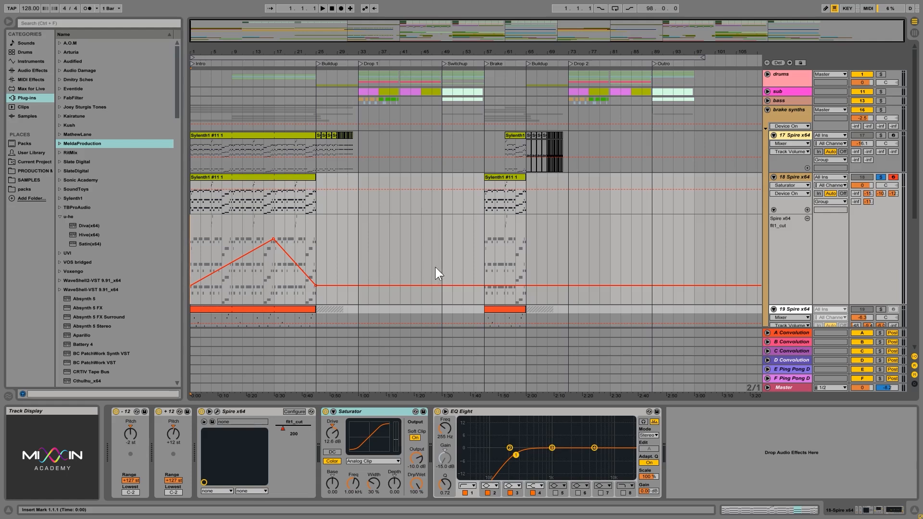
{"action": "left_click_drag", "start_coordinate": [417, 263], "coordinate": [188, 265]}
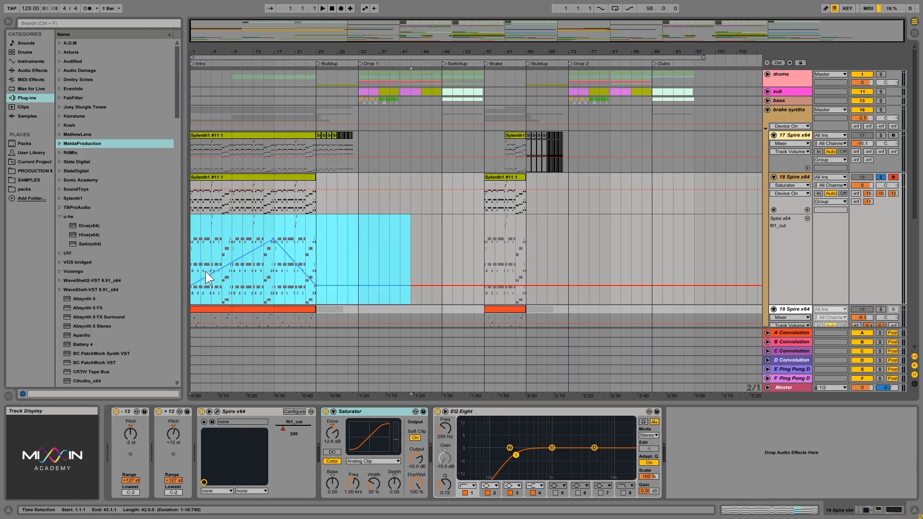
{"action": "left_click", "coordinate": [416, 258]}
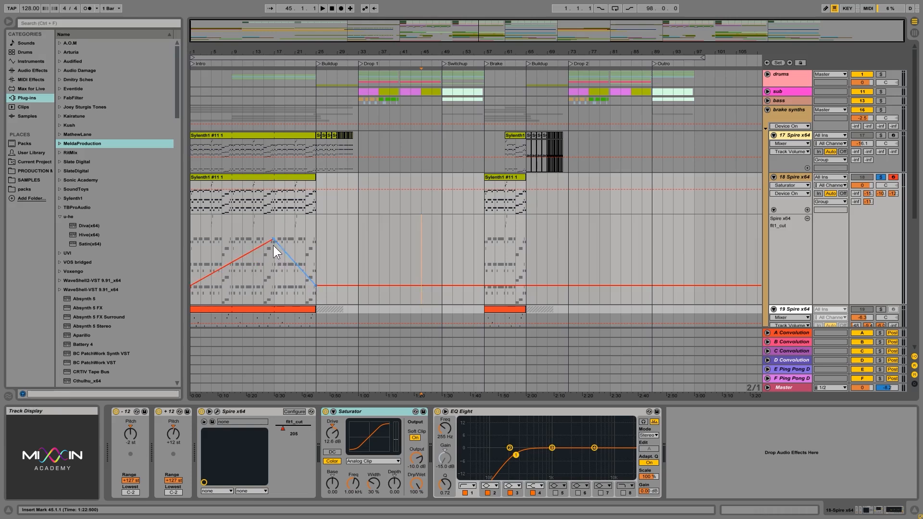
{"action": "mouse_move", "coordinate": [274, 240]}
{"action": "left_click_drag", "start_coordinate": [273, 239], "coordinate": [274, 241]}
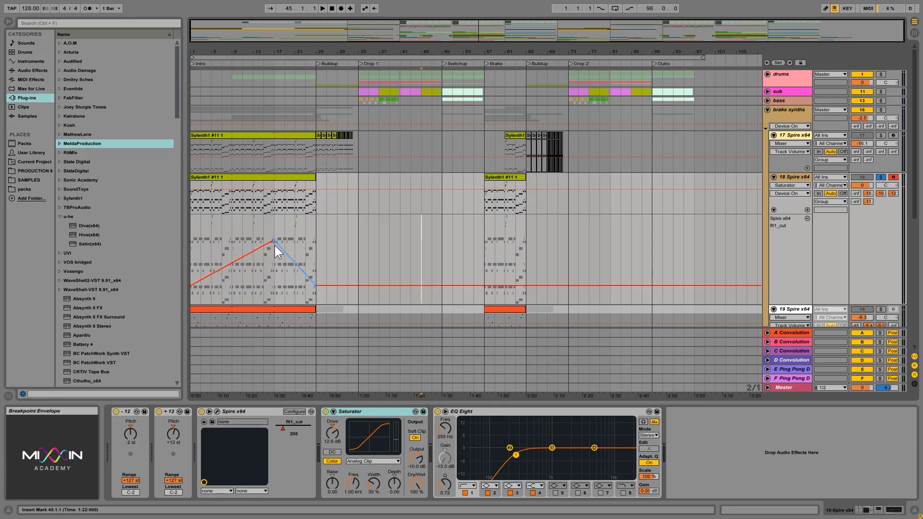
{"action": "left_click", "coordinate": [274, 272]}
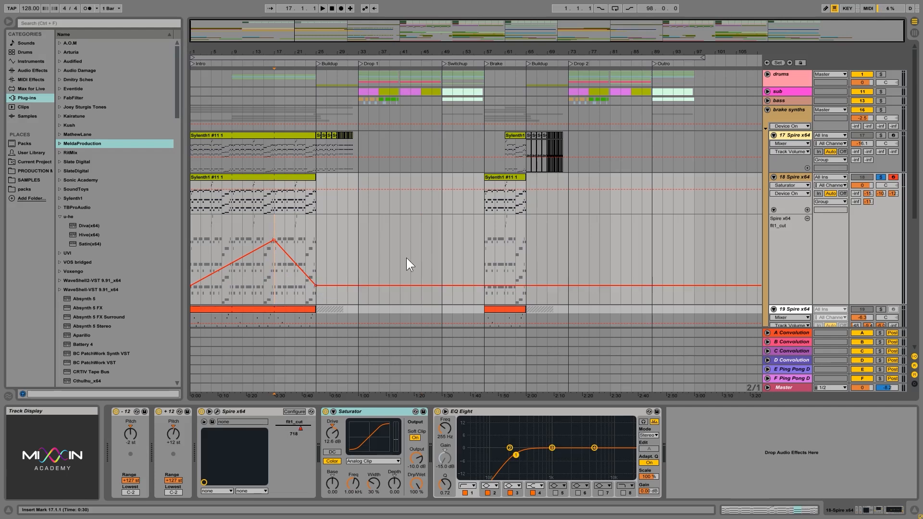
Step: Clear the fit1_cut automation breakpoints on track 18 across bars 1 to 87
{"action": "left_click_drag", "start_coordinate": [404, 260], "coordinate": [148, 268]}
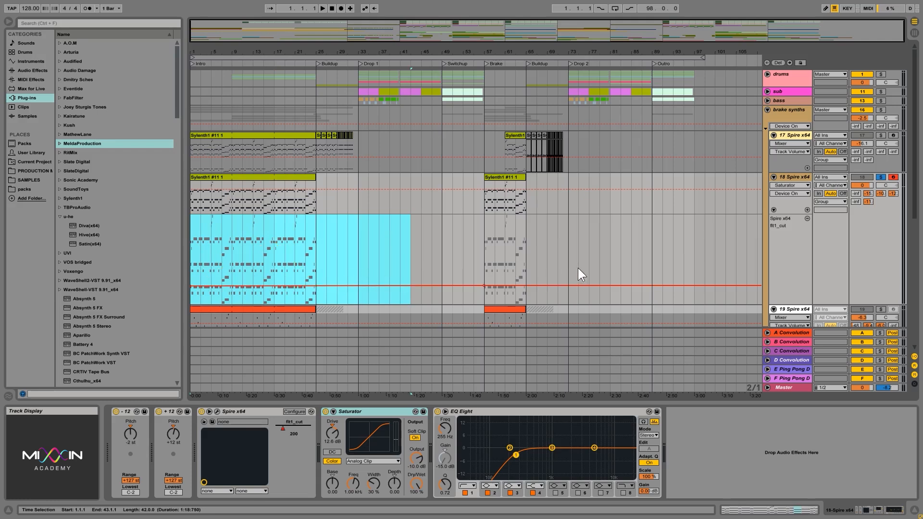
{"action": "left_click_drag", "start_coordinate": [578, 267], "coordinate": [375, 270]}
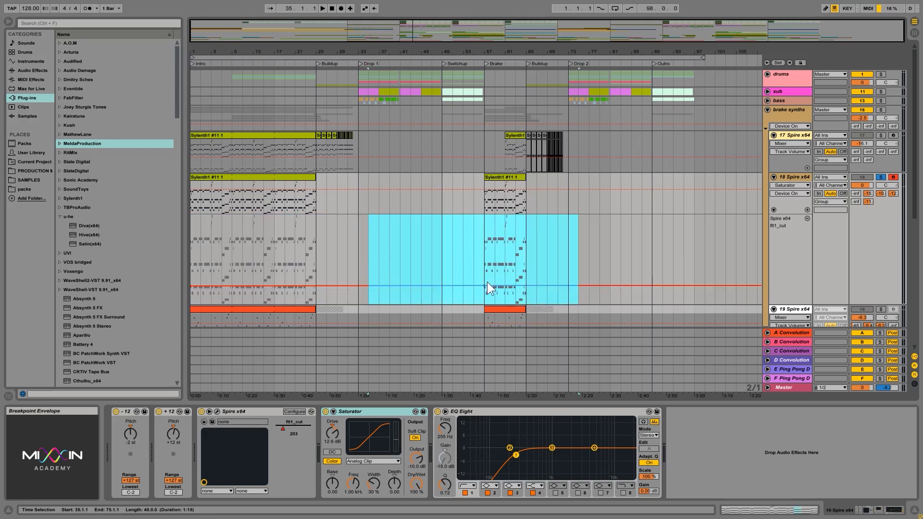
{"action": "left_click_drag", "start_coordinate": [598, 252], "coordinate": [191, 251]}
{"action": "left_click_drag", "start_coordinate": [642, 252], "coordinate": [172, 249]}
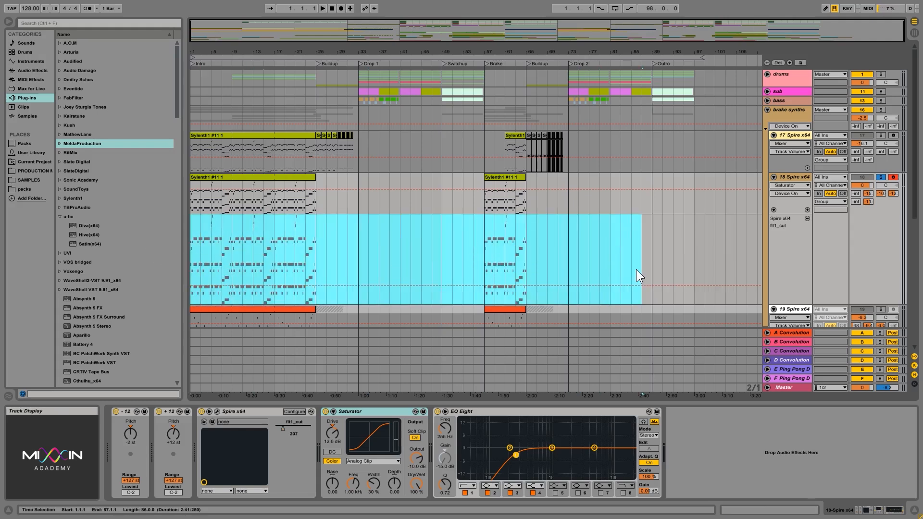
{"action": "left_click_drag", "start_coordinate": [636, 261], "coordinate": [294, 265]}
Step: Remove the fit1_cut parameter from the Spire device's configured parameters and close the plug-in window
{"action": "left_click", "coordinate": [238, 409]}
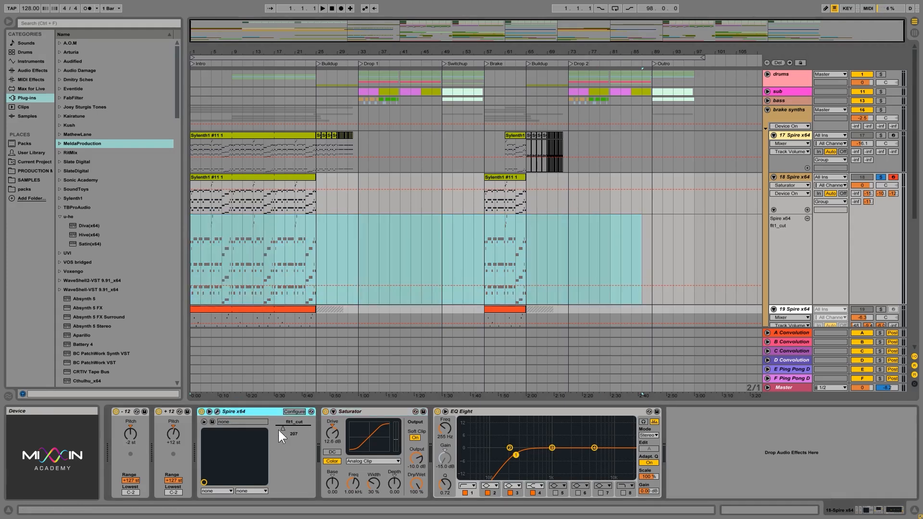
{"action": "left_click", "coordinate": [294, 413]}
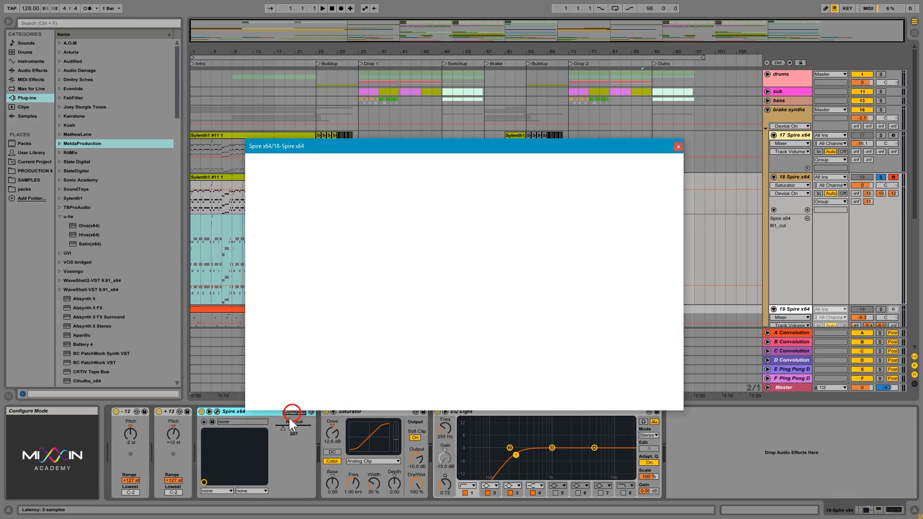
{"action": "key", "text": "Delete"}
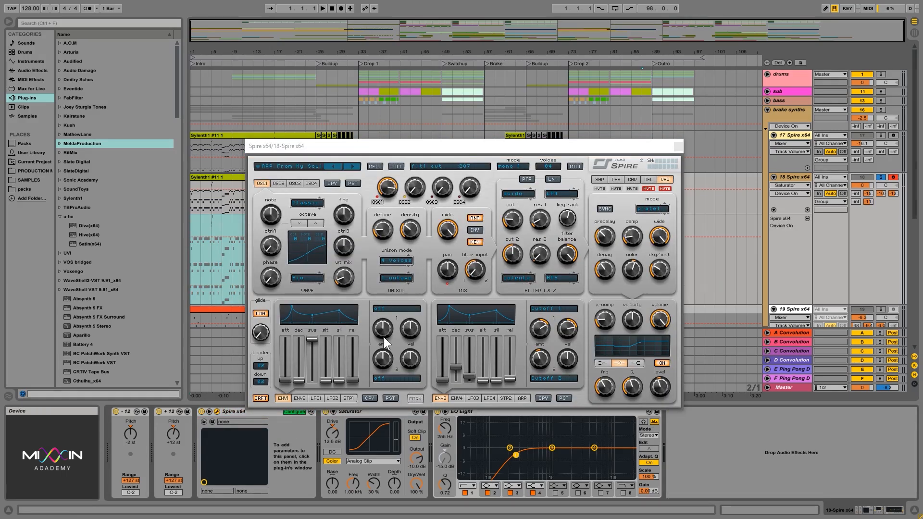
{"action": "left_click", "coordinate": [294, 412]}
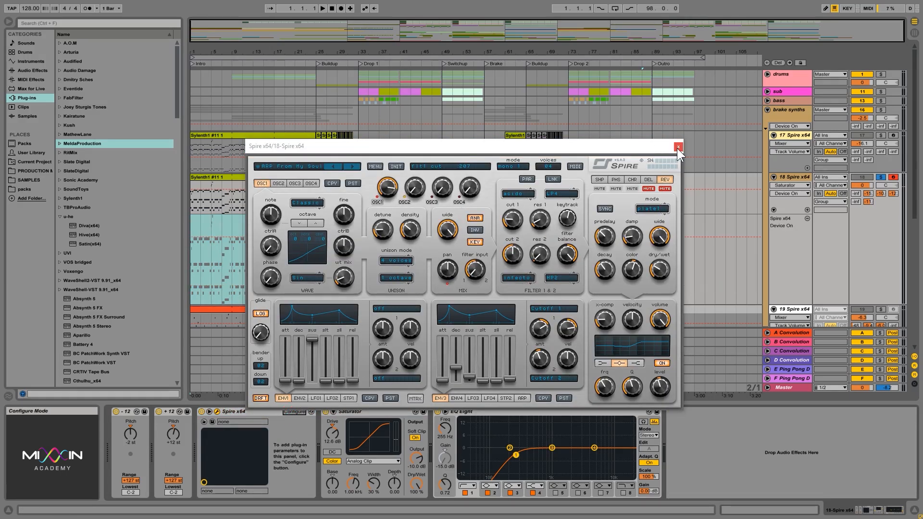
{"action": "left_click", "coordinate": [678, 147]}
Step: Unfold the Spire device's parameters and add the filter's cut 1 knob as a configured parameter, closing the plug-in window
{"action": "left_click", "coordinate": [211, 411]}
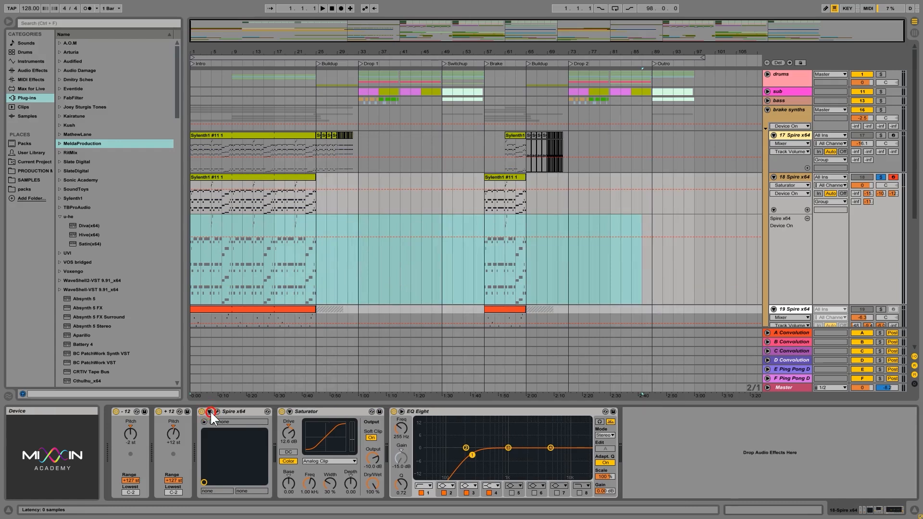
{"action": "left_click", "coordinate": [224, 412]}
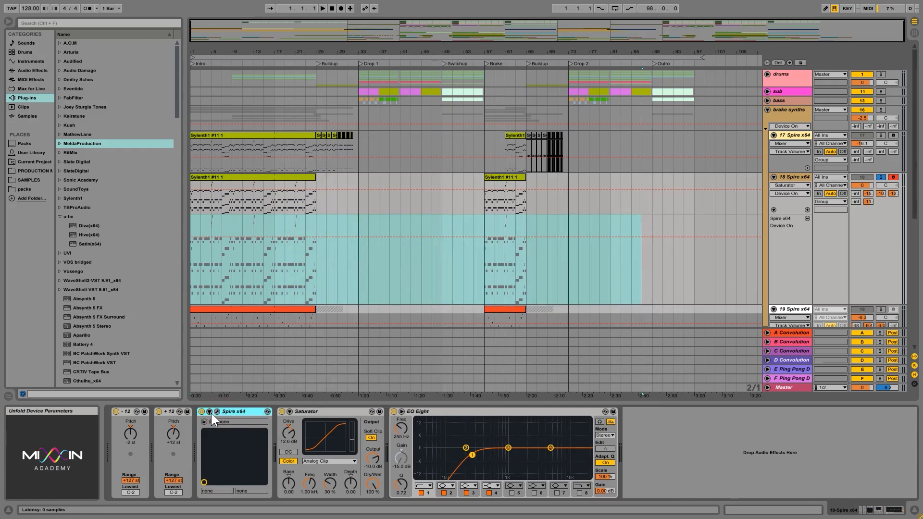
{"action": "left_click", "coordinate": [209, 413]}
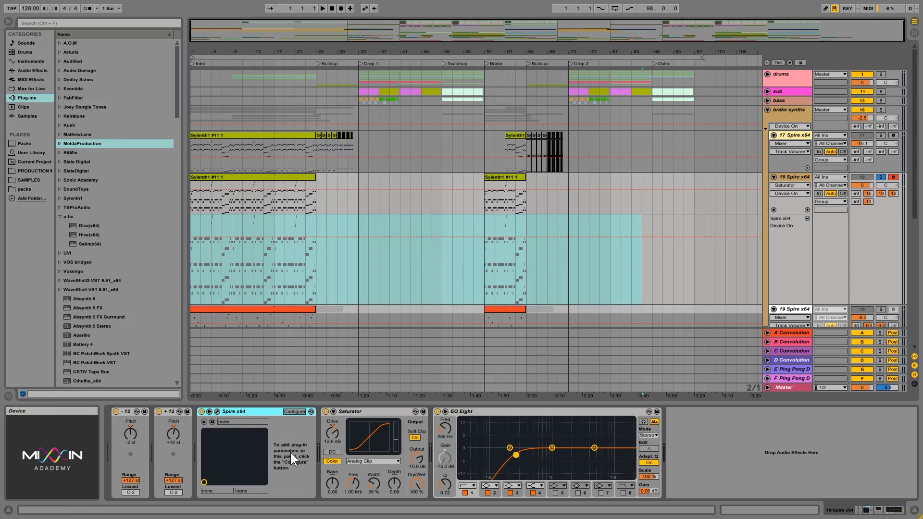
{"action": "left_click", "coordinate": [293, 411]}
{"action": "left_click", "coordinate": [518, 218]}
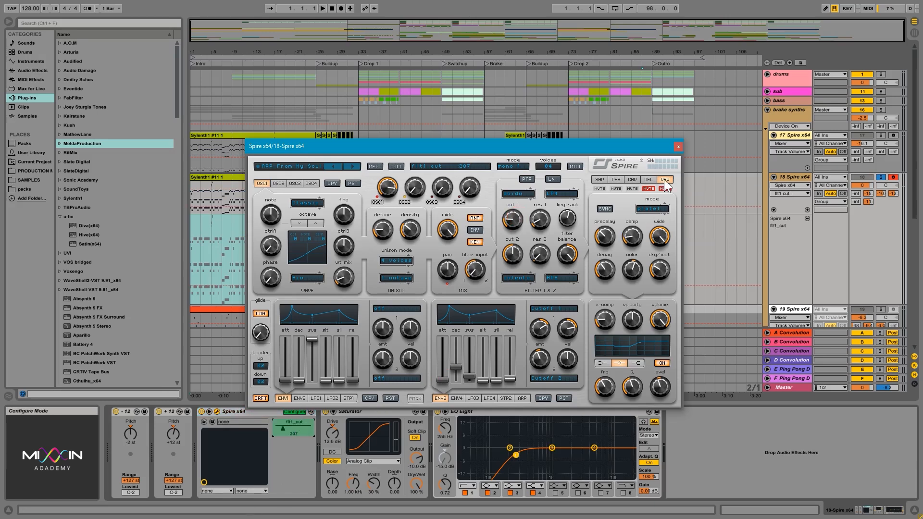
{"action": "left_click", "coordinate": [678, 146]}
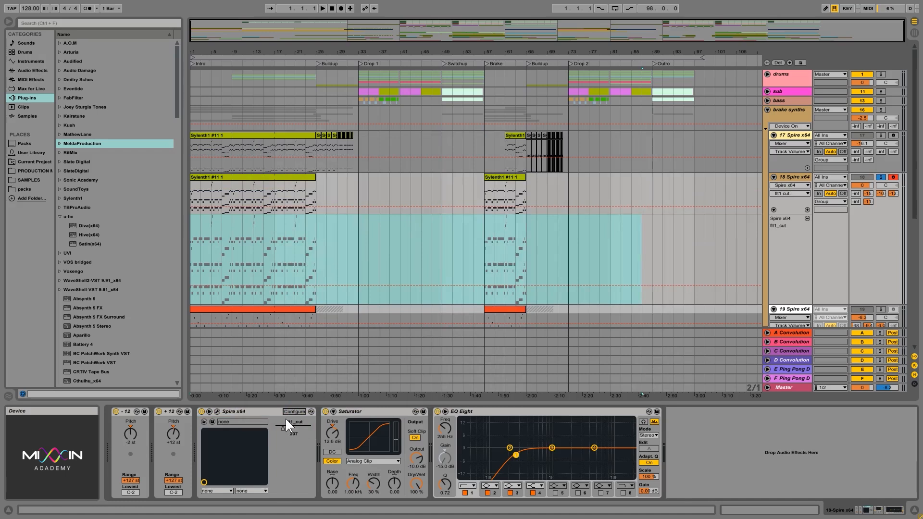
Step: Group the Spire device into an Instrument Rack and show the rack's macro controls
{"action": "left_click", "coordinate": [250, 412]}
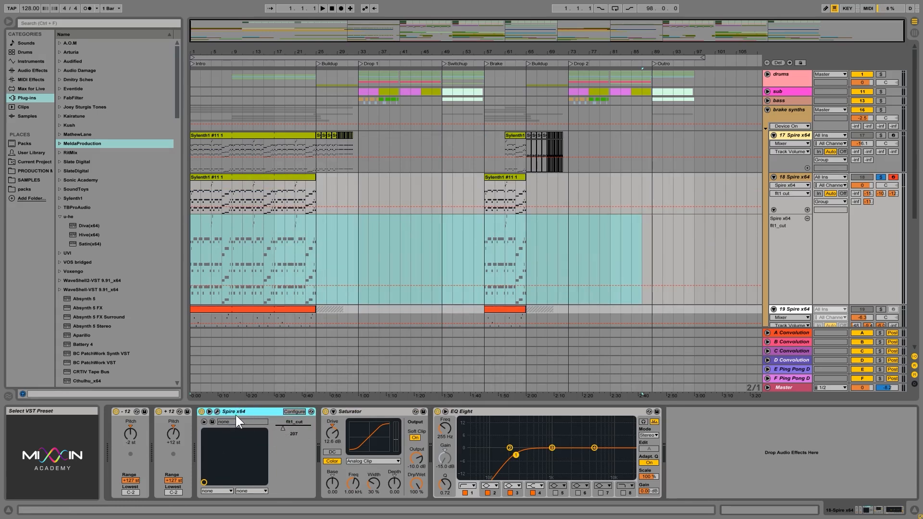
{"action": "right_click", "coordinate": [240, 411]}
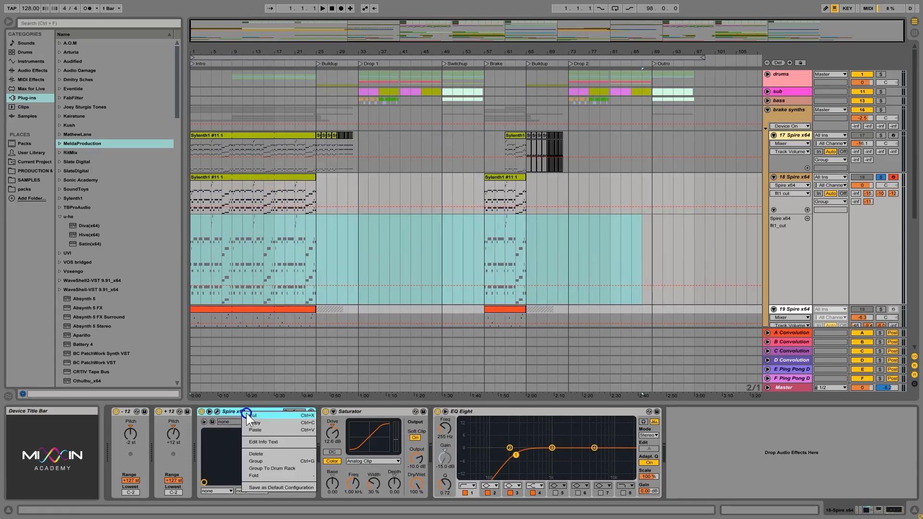
{"action": "left_click", "coordinate": [271, 460]}
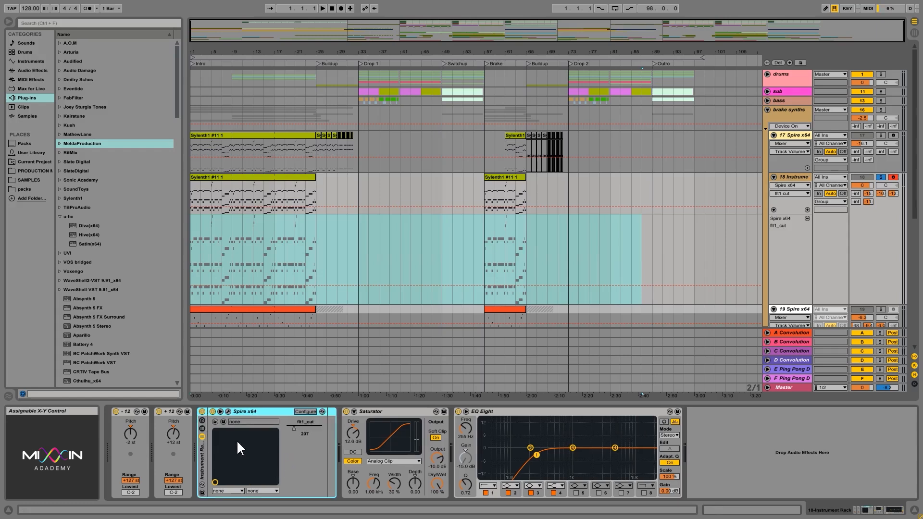
{"action": "left_click", "coordinate": [202, 420]}
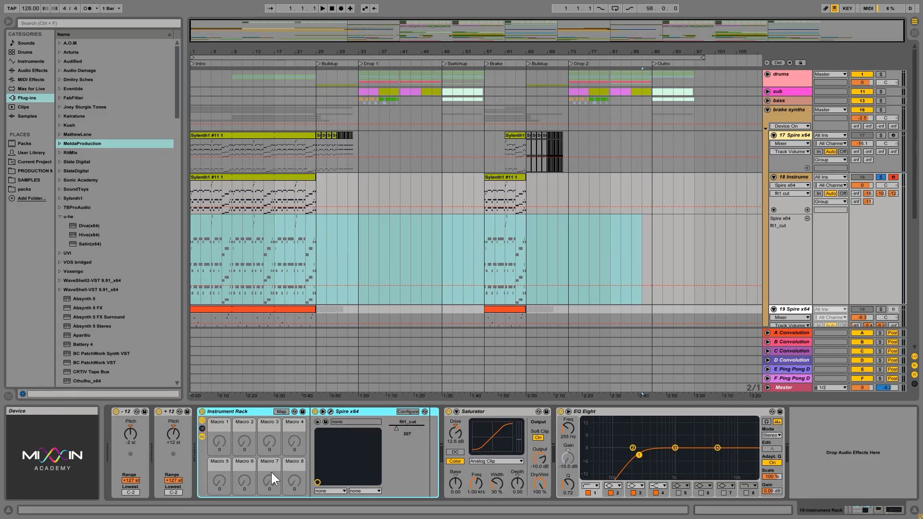
Step: Map Spire's fit1_cut parameter to Macro 1 and raise the macro to 127
{"action": "right_click", "coordinate": [396, 429]}
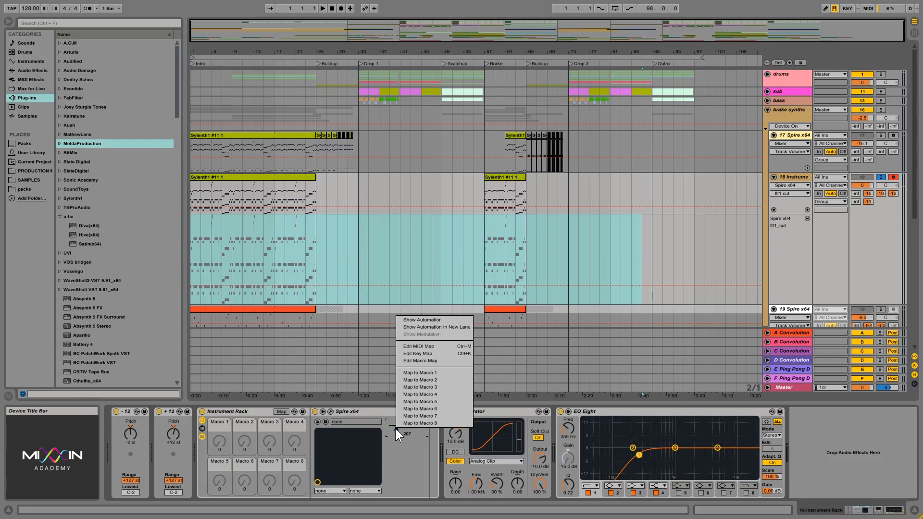
{"action": "left_click", "coordinate": [423, 375]}
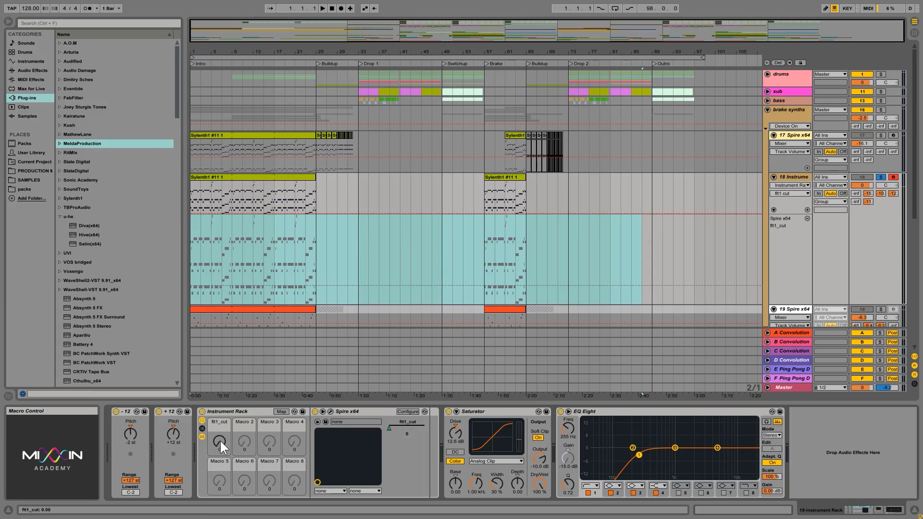
{"action": "left_click_drag", "start_coordinate": [220, 441], "coordinate": [220, 399]}
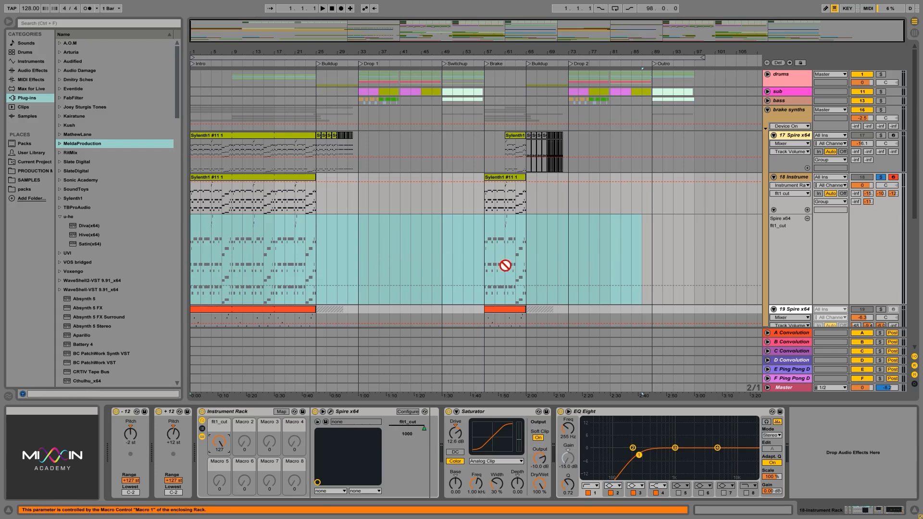
Step: Remove the old Spire fit1_cut automation lane and turn the fit1_cut macro down to 0
{"action": "left_click", "coordinate": [808, 218]}
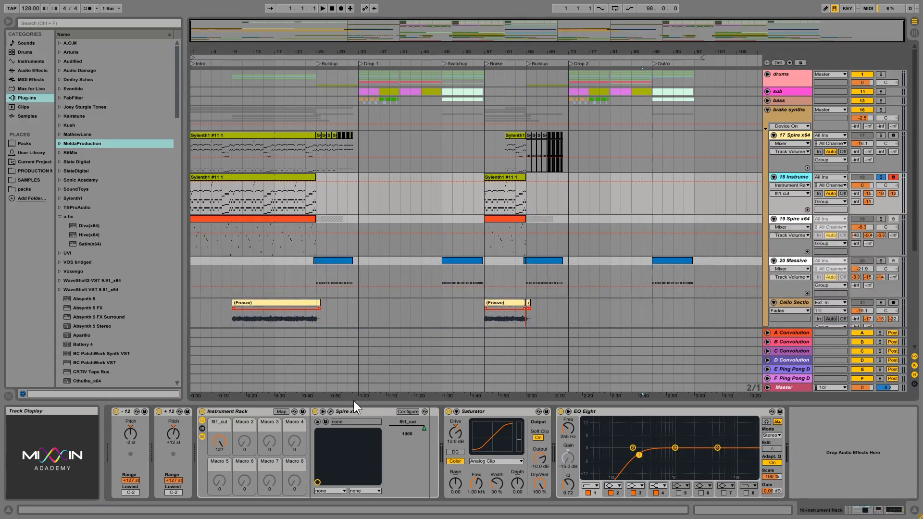
{"action": "left_click", "coordinate": [219, 442]}
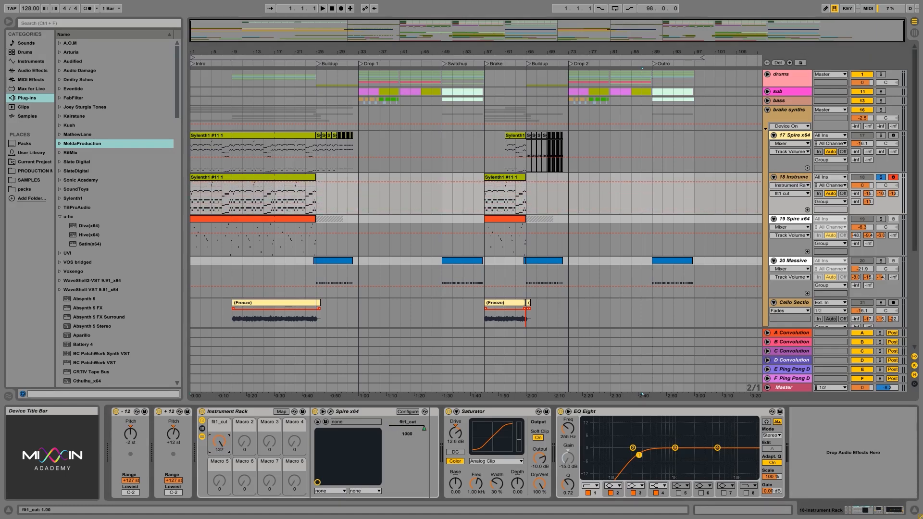
{"action": "mouse_move", "coordinate": [219, 443]}
{"action": "left_mouse_down"}
{"action": "mouse_move", "coordinate": [220, 501]}
{"action": "mouse_move", "coordinate": [220, 433]}
{"action": "left_mouse_up"}
{"action": "left_click_drag", "start_coordinate": [222, 437], "coordinate": [221, 490]}
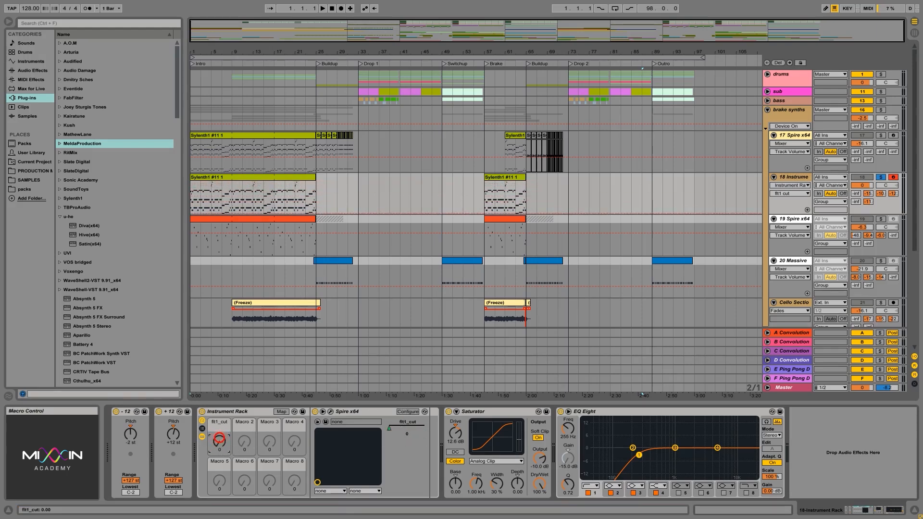
Step: Try a macro automation on track 18 rising to a peak at bar 17 and falling by bar 25, and undo it
{"action": "left_click", "coordinate": [245, 213]}
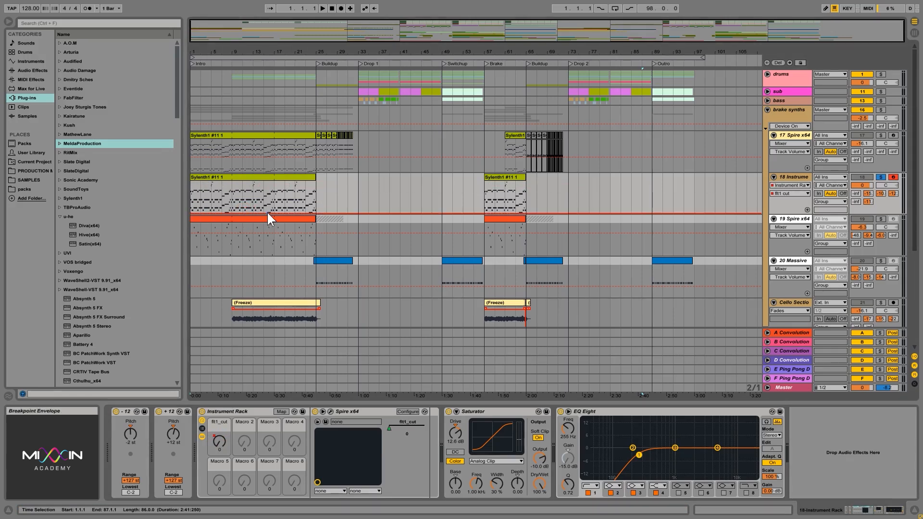
{"action": "left_click_drag", "start_coordinate": [268, 213], "coordinate": [314, 212]}
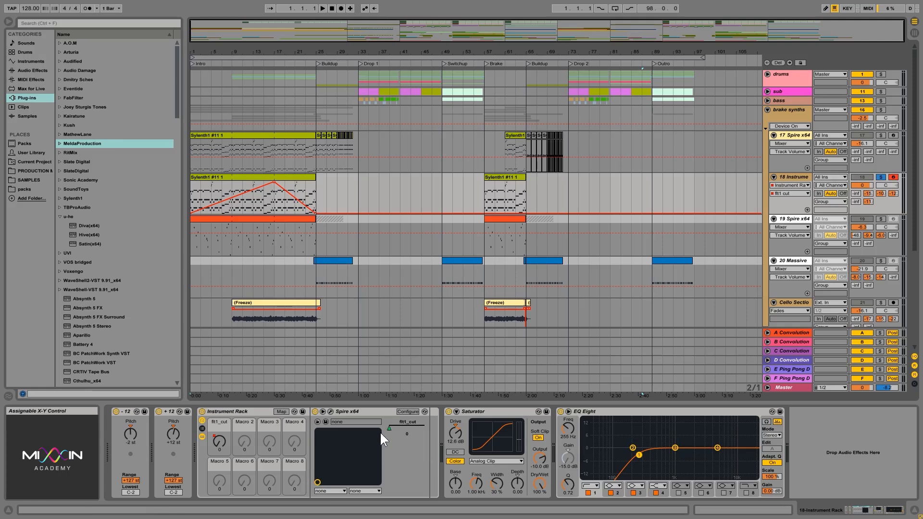
{"action": "key", "text": "ctrl+z"}
{"action": "key", "text": "ctrl+z"}
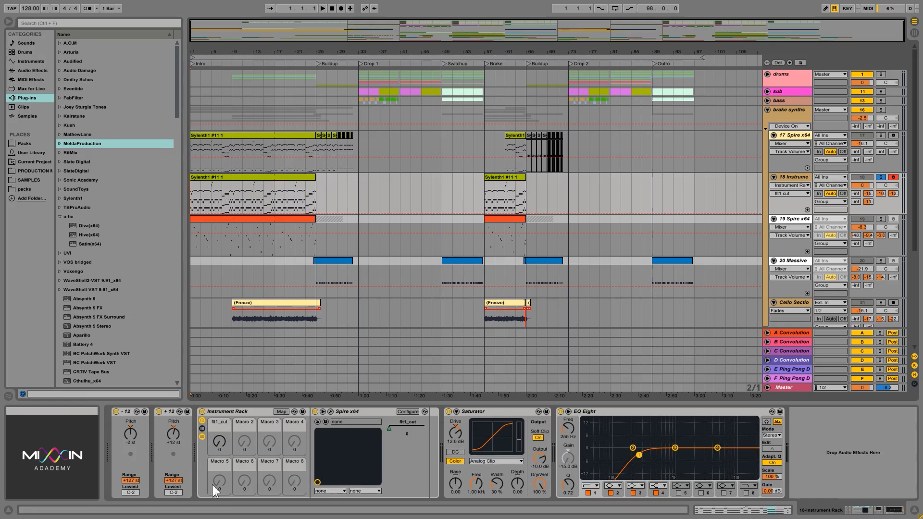
Step: Open the Instrument Rack's macro mappings and select the fit1_cut mapping
{"action": "left_click", "coordinate": [219, 442]}
{"action": "mouse_move", "coordinate": [221, 439]}
{"action": "left_mouse_down"}
{"action": "mouse_move", "coordinate": [220, 409]}
{"action": "mouse_move", "coordinate": [221, 439]}
{"action": "left_mouse_up"}
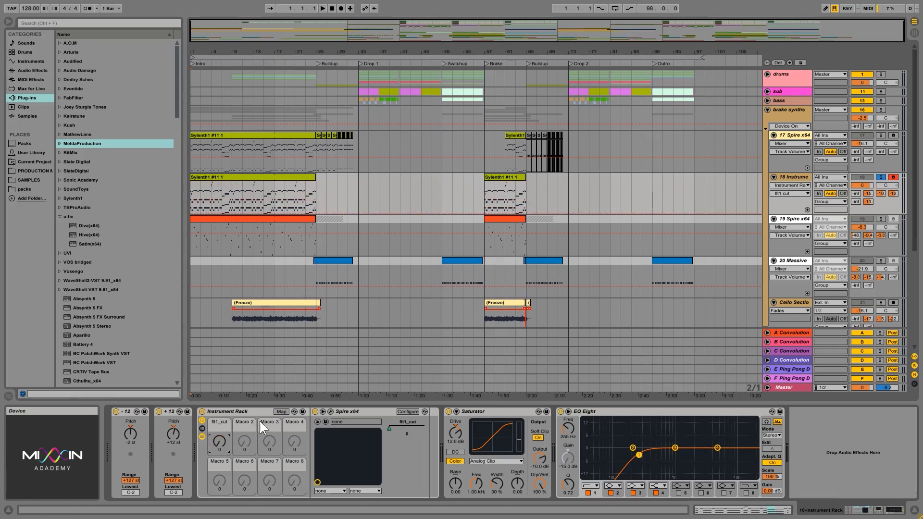
{"action": "left_click", "coordinate": [279, 411]}
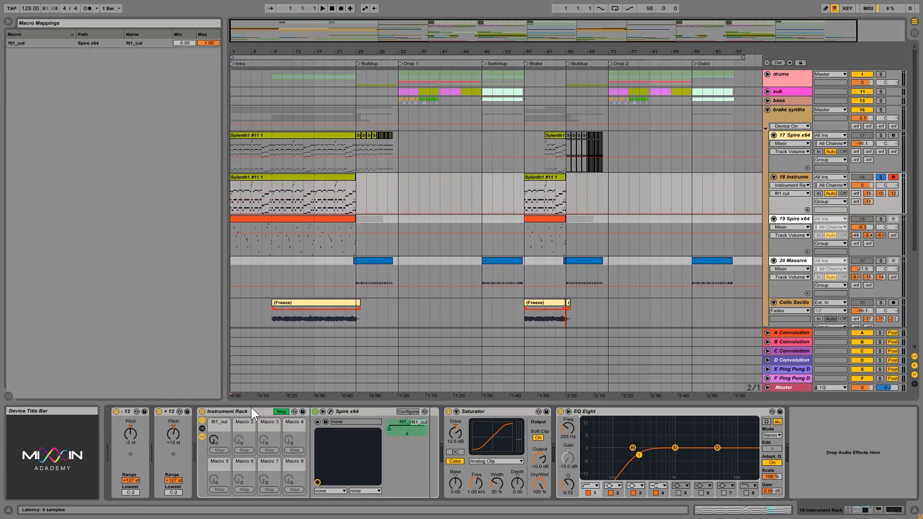
{"action": "left_click", "coordinate": [34, 45]}
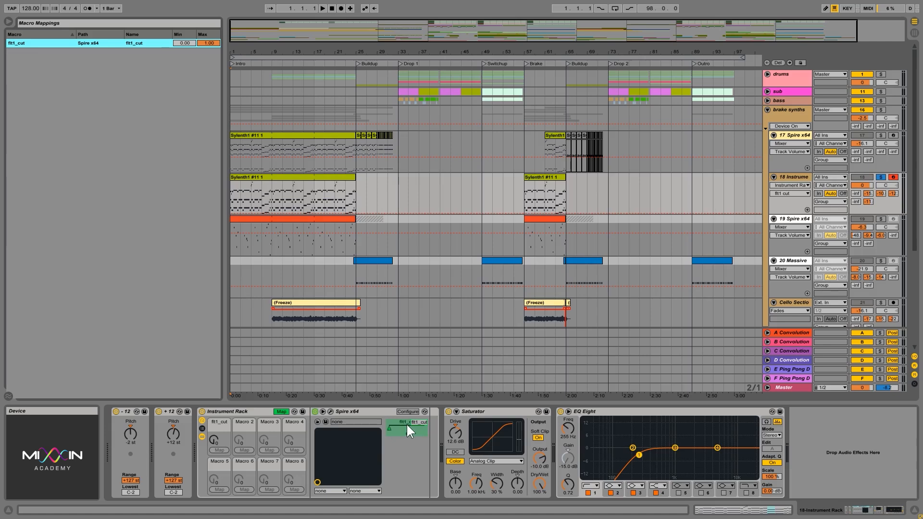
{"action": "left_click", "coordinate": [214, 435]}
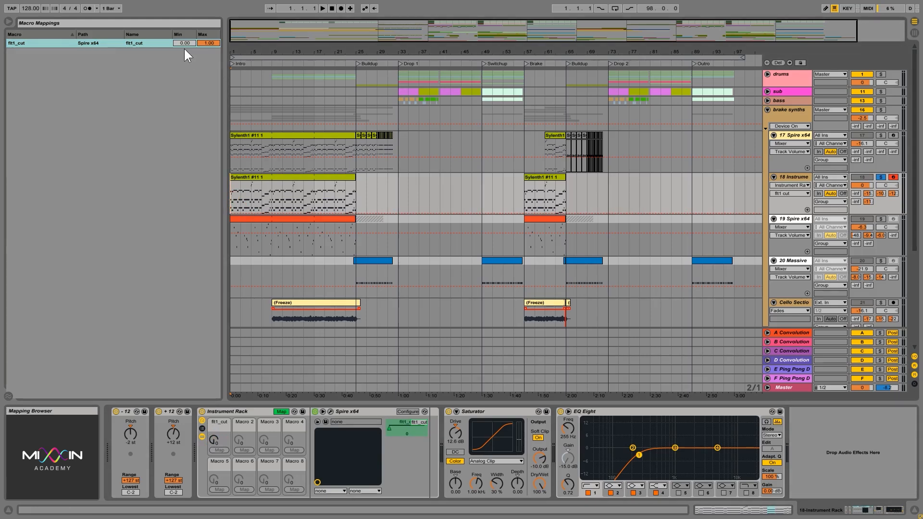
Step: Raise the fit1_cut mapping's minimum to 0.21 while the arp plays
{"action": "key", "text": "space"}
{"action": "left_click_drag", "start_coordinate": [185, 43], "coordinate": [185, 32]}
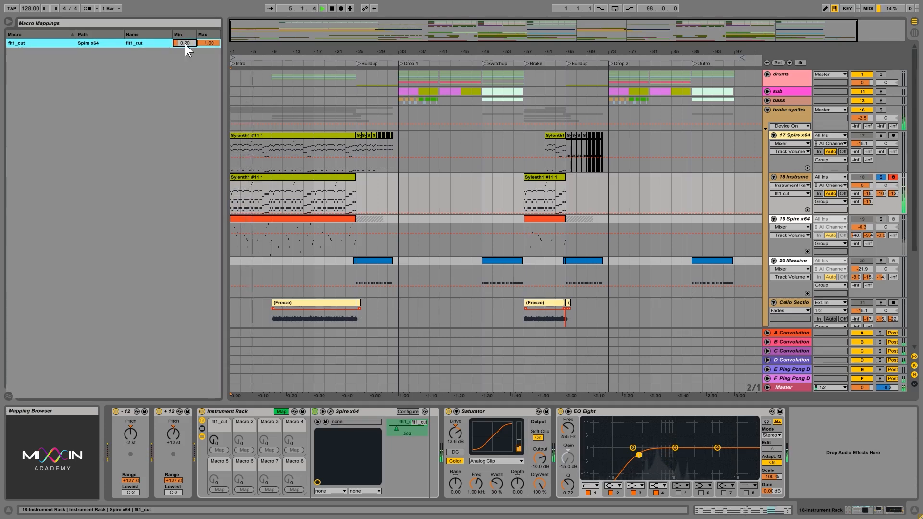
{"action": "left_click", "coordinate": [185, 43]}
{"action": "left_click_drag", "start_coordinate": [185, 43], "coordinate": [185, 43]}
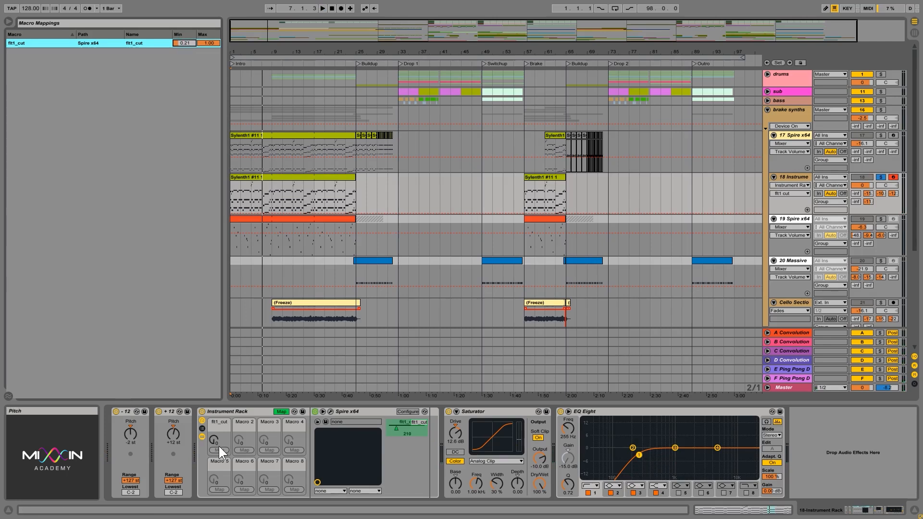
Step: Turn the fit1_cut macro up to 127 and play the arp from bar 1
{"action": "left_click_drag", "start_coordinate": [214, 439], "coordinate": [214, 395]}
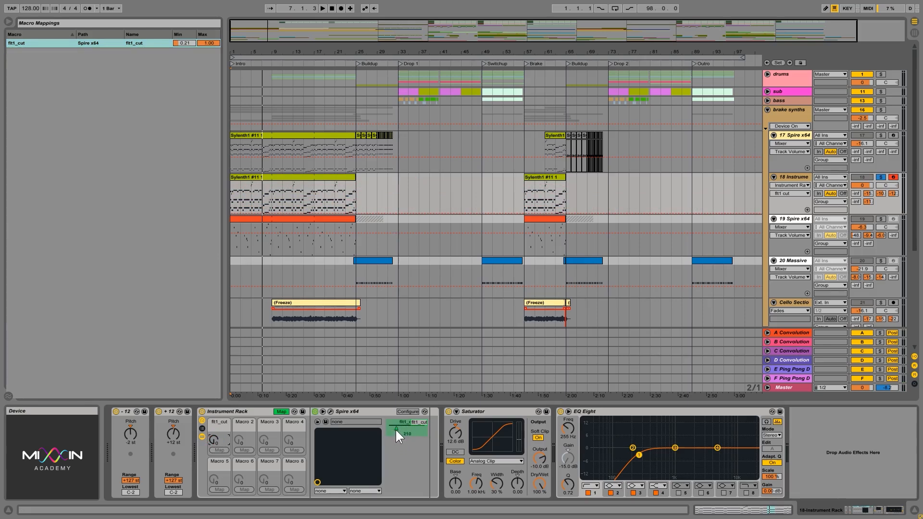
{"action": "left_click", "coordinate": [186, 43]}
{"action": "left_click_drag", "start_coordinate": [213, 438], "coordinate": [219, 435]}
{"action": "key", "text": "space"}
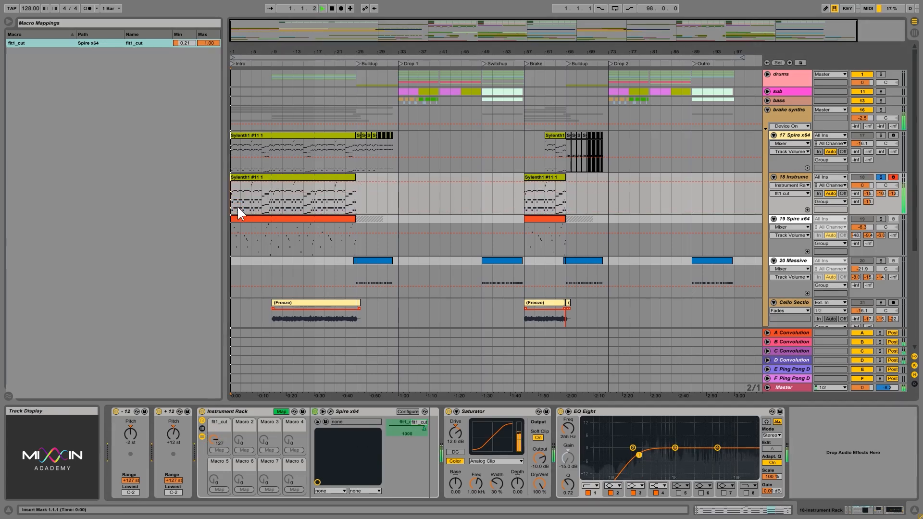
Step: Lower the fit1_cut mapping's maximum until the cutoff reads about 686, auditioning the arp
{"action": "left_click_drag", "start_coordinate": [208, 43], "coordinate": [208, 44]}
{"action": "left_click_drag", "start_coordinate": [209, 43], "coordinate": [209, 41]}
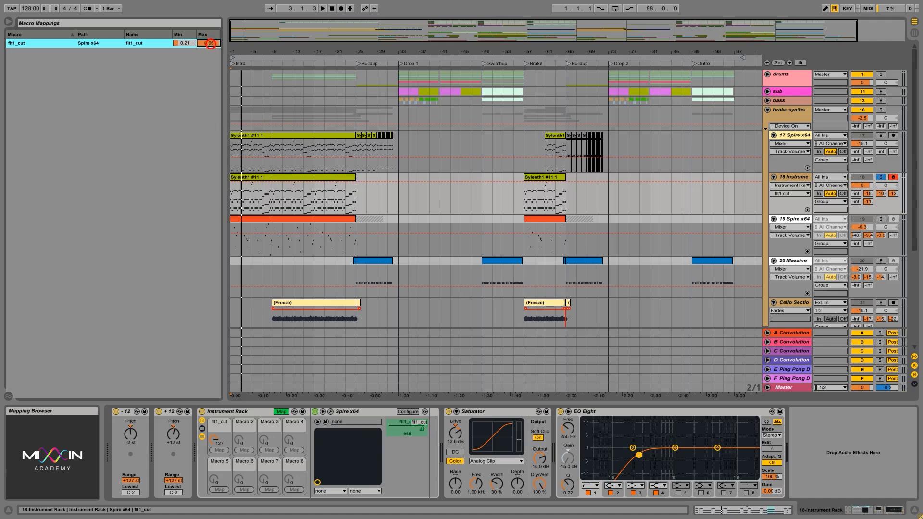
{"action": "mouse_move", "coordinate": [211, 42]}
{"action": "left_mouse_down"}
{"action": "mouse_move", "coordinate": [211, 33]}
{"action": "mouse_move", "coordinate": [211, 48]}
{"action": "left_mouse_up"}
{"action": "mouse_move", "coordinate": [210, 43]}
{"action": "left_mouse_down"}
{"action": "mouse_move", "coordinate": [210, 29]}
{"action": "mouse_move", "coordinate": [210, 62]}
{"action": "mouse_move", "coordinate": [210, 47]}
{"action": "left_mouse_up"}
{"action": "key", "text": "space"}
{"action": "key", "text": "space"}
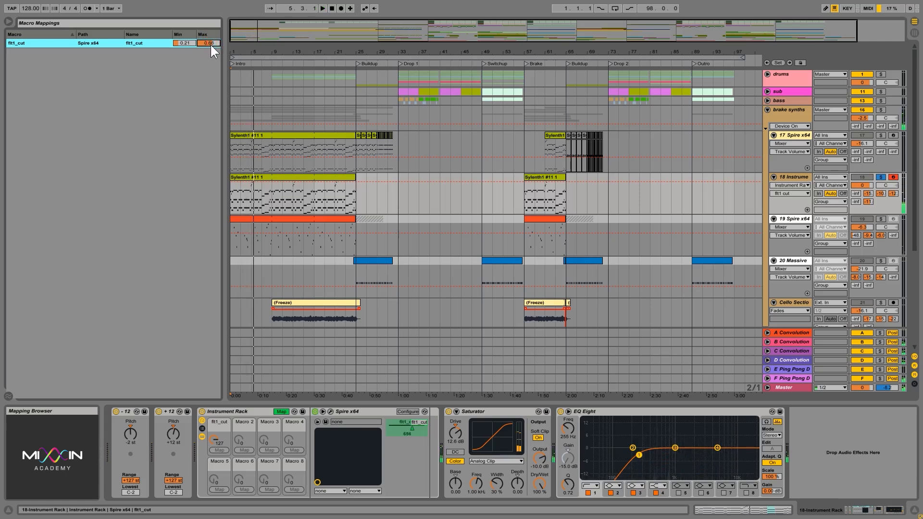
Step: Set the flt1_cut mapping's maximum to 0.70 and close the rack's macro mappings
{"action": "left_click", "coordinate": [211, 45]}
{"action": "left_click_drag", "start_coordinate": [210, 45], "coordinate": [210, 43]}
{"action": "left_click", "coordinate": [276, 413]}
Step: Turn the flt1_cut macro down to 0 and show its automation in a separate lane on track 18
{"action": "left_click_drag", "start_coordinate": [219, 441], "coordinate": [219, 416]}
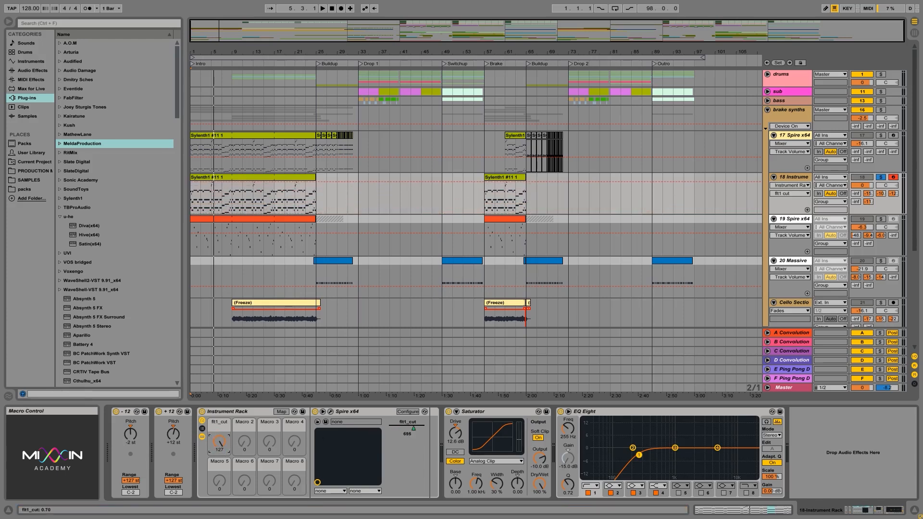
{"action": "mouse_move", "coordinate": [219, 442]}
{"action": "left_mouse_down"}
{"action": "mouse_move", "coordinate": [220, 424]}
{"action": "mouse_move", "coordinate": [220, 441]}
{"action": "left_mouse_up"}
{"action": "left_click", "coordinate": [807, 210]}
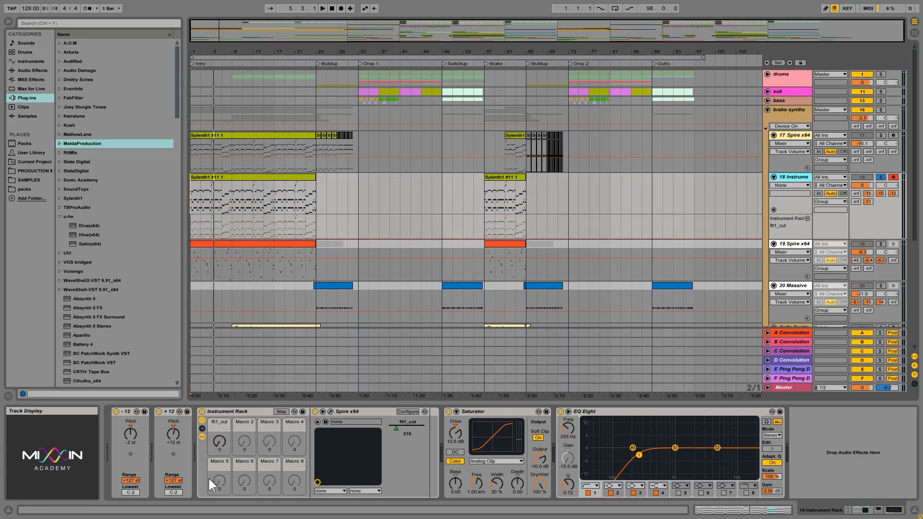
Step: Draw flt1_cut automation over the intro, rising from 0 at bar 1 to full at about bar 17 and falling to 0 at bar 25
{"action": "left_click", "coordinate": [396, 429]}
{"action": "left_click", "coordinate": [405, 424]}
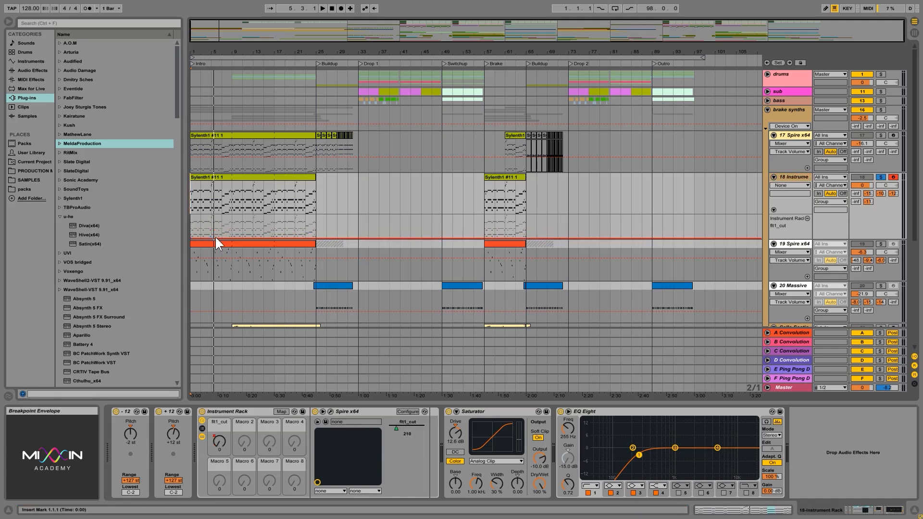
{"action": "left_click_drag", "start_coordinate": [255, 237], "coordinate": [314, 238]}
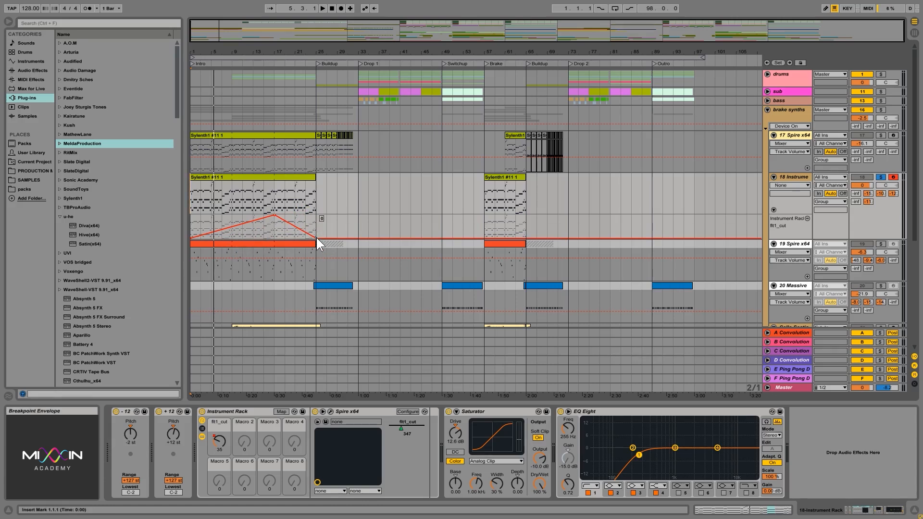
{"action": "mouse_move", "coordinate": [317, 238]}
{"action": "left_mouse_down"}
{"action": "mouse_move", "coordinate": [317, 230]}
{"action": "mouse_move", "coordinate": [317, 238]}
{"action": "left_mouse_up"}
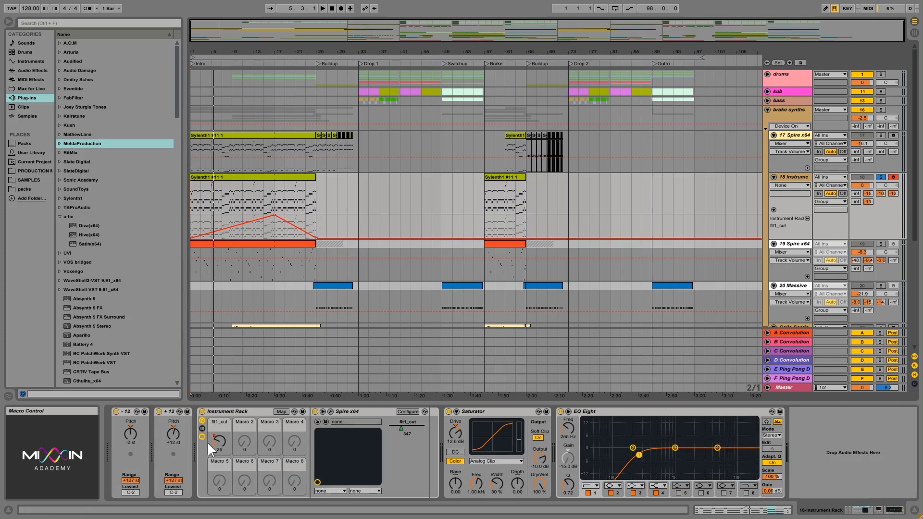
Step: Review the macro mapping range and play the soloed arp from bar 1 through the whole intro sweep
{"action": "left_click", "coordinate": [282, 411]}
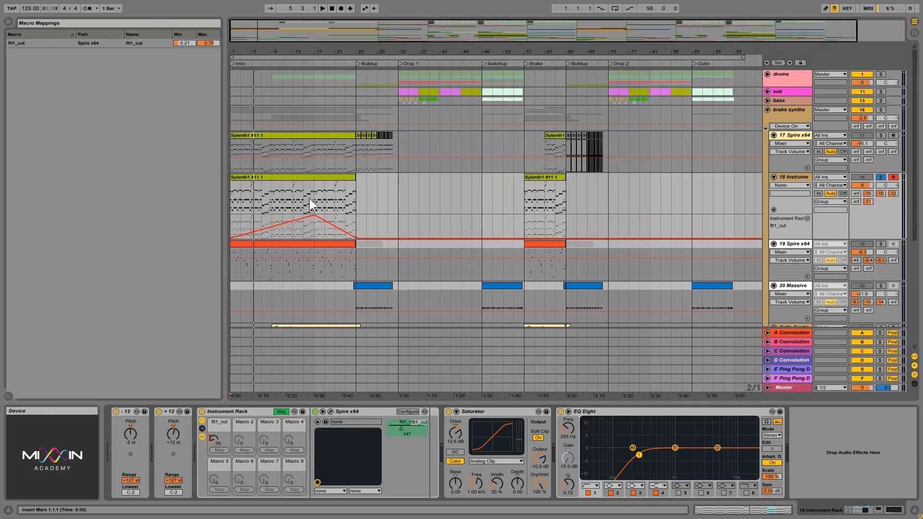
{"action": "left_click", "coordinate": [282, 412]}
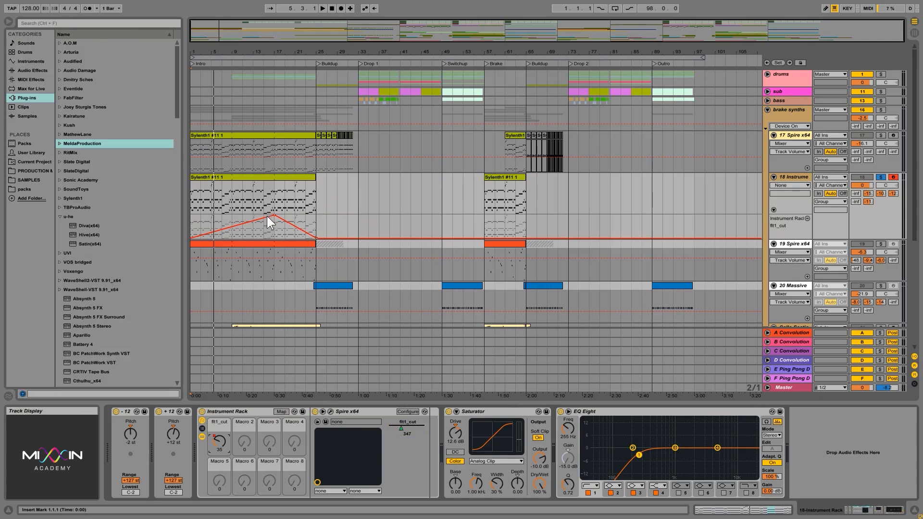
{"action": "left_click", "coordinate": [192, 204]}
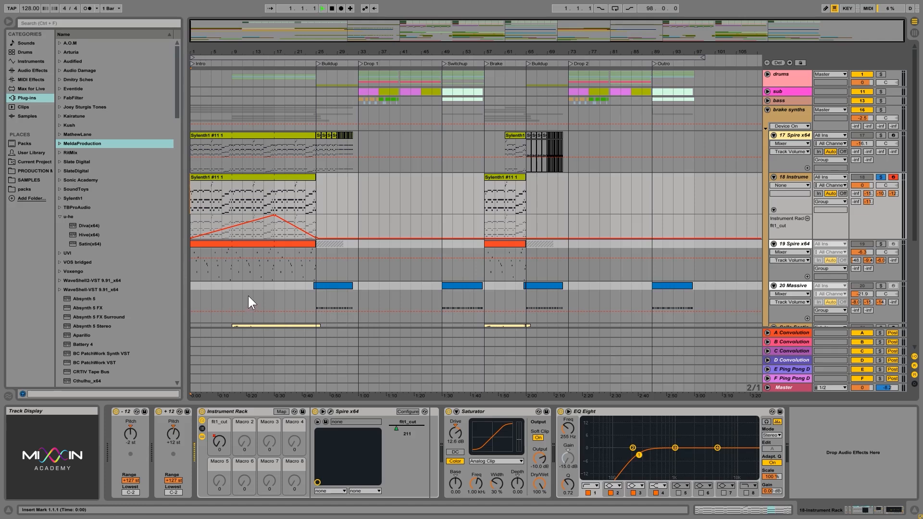
{"action": "key", "text": "space"}
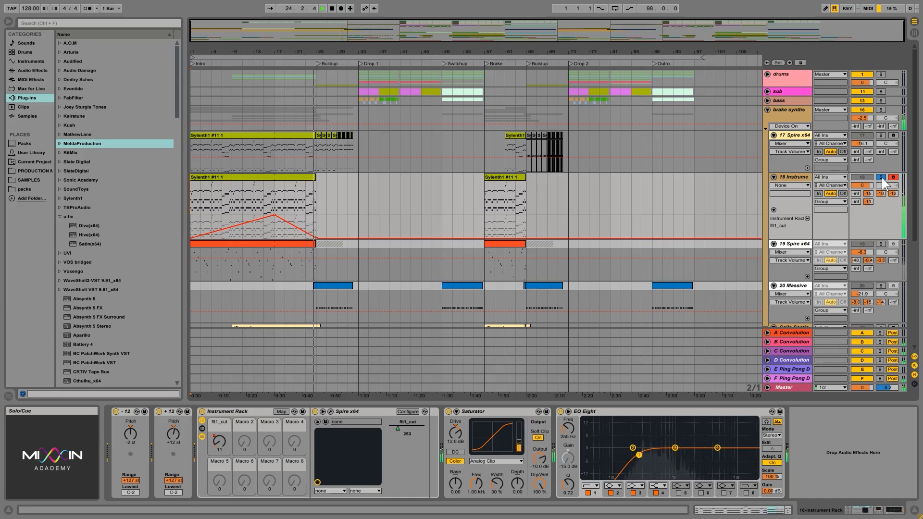
{"action": "key", "text": "space"}
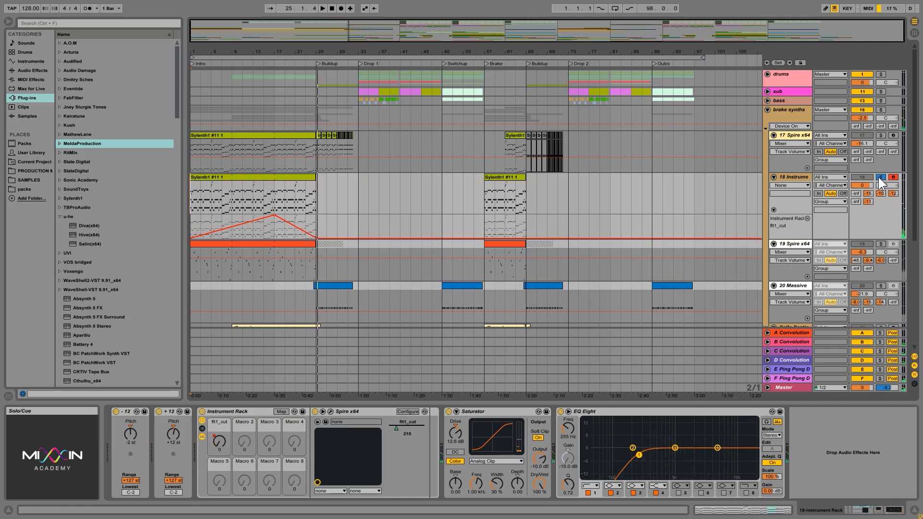
Step: Unsolo track 18 and lower its volume to about -11.6 dB while playing the intro from bar 1
{"action": "left_click", "coordinate": [880, 177]}
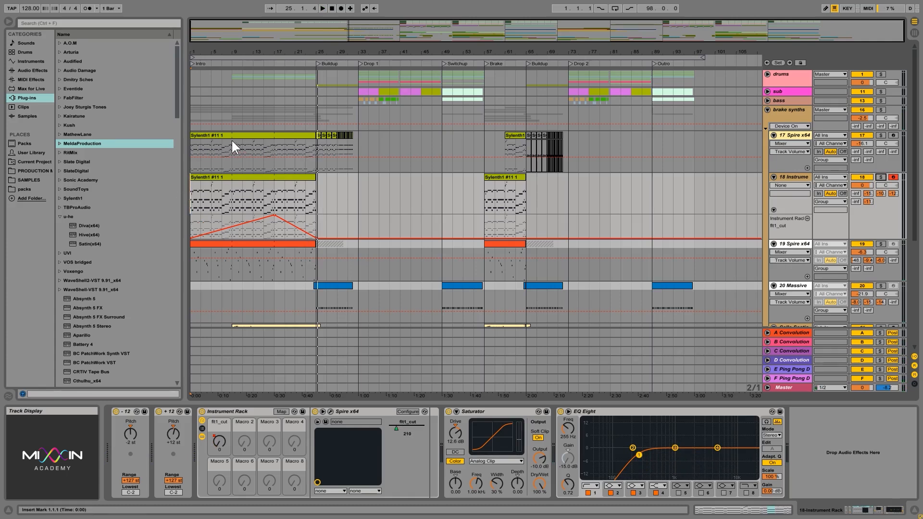
{"action": "left_click", "coordinate": [192, 183]}
{"action": "key", "text": "space"}
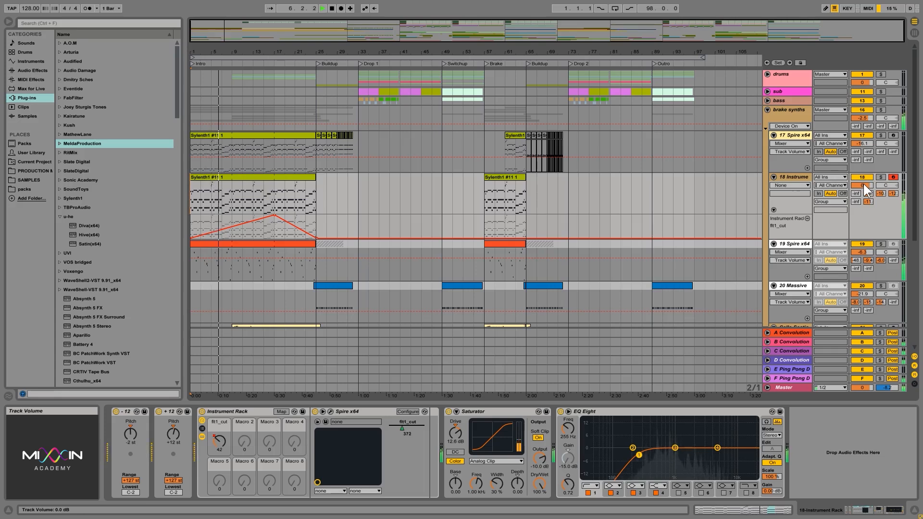
{"action": "mouse_move", "coordinate": [865, 184]}
{"action": "left_mouse_down"}
{"action": "mouse_move", "coordinate": [864, 197]}
{"action": "mouse_move", "coordinate": [867, 190]}
{"action": "left_mouse_up"}
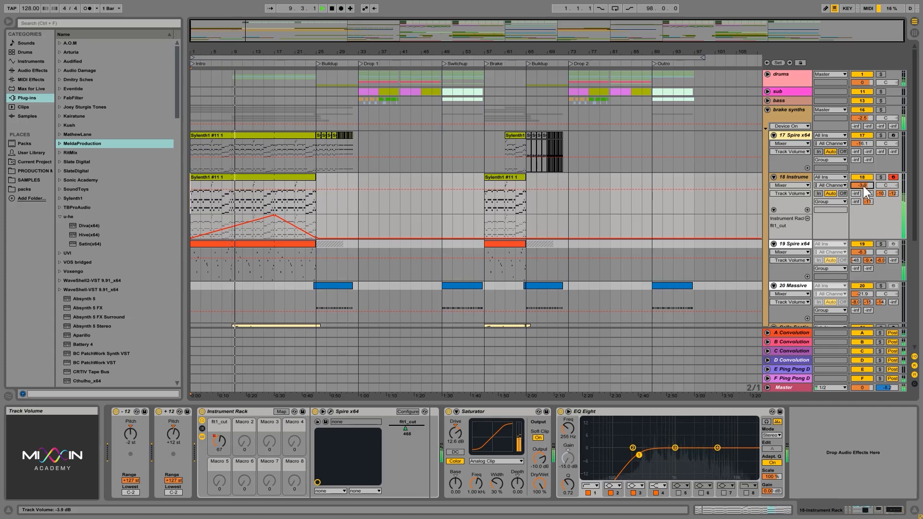
{"action": "left_click_drag", "start_coordinate": [864, 185], "coordinate": [864, 191]}
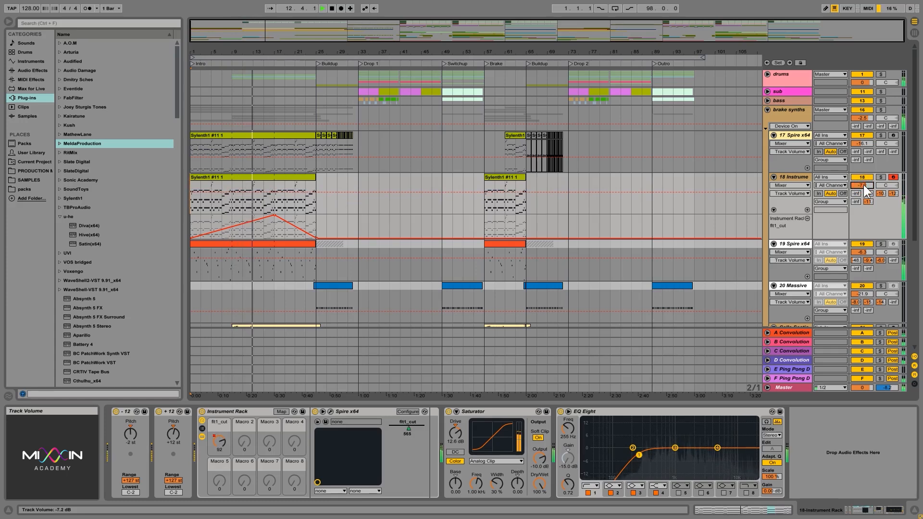
{"action": "left_click_drag", "start_coordinate": [864, 191], "coordinate": [866, 186]}
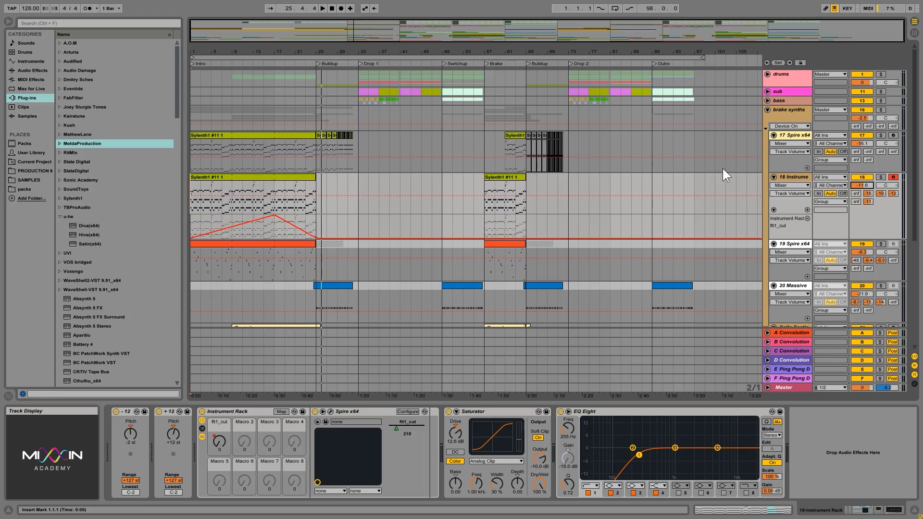
Step: Play the arp from bar 55 to audition the start of the brake
{"action": "left_click", "coordinate": [803, 177]}
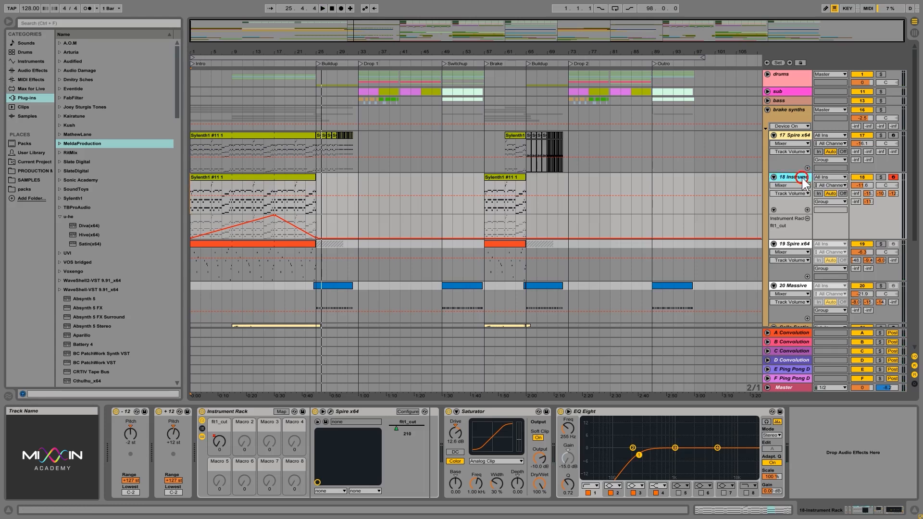
{"action": "left_click", "coordinate": [234, 210]}
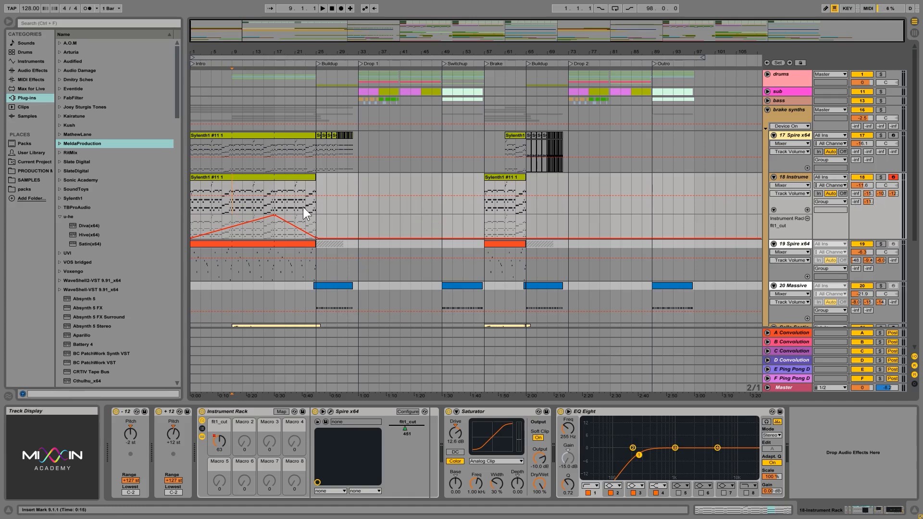
{"action": "left_click", "coordinate": [474, 233]}
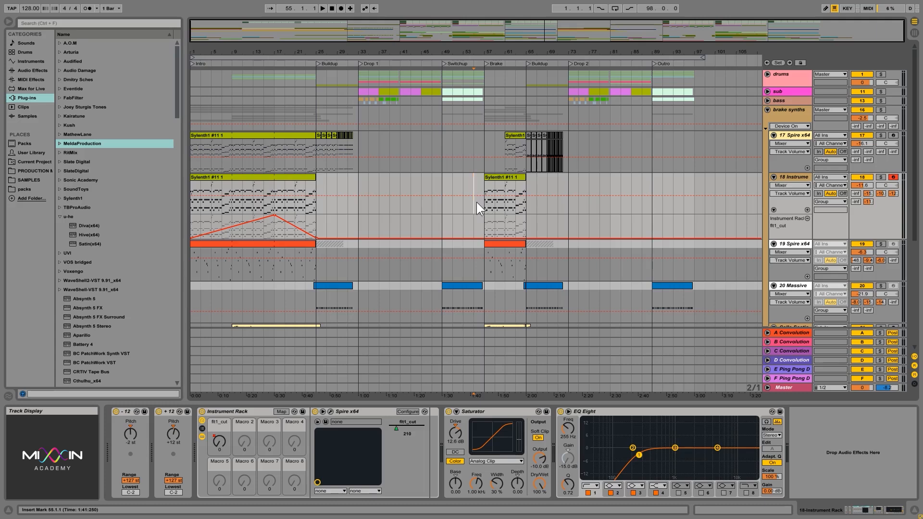
{"action": "left_click_drag", "start_coordinate": [484, 202], "coordinate": [541, 202]}
{"action": "left_click", "coordinate": [471, 207]}
{"action": "left_click", "coordinate": [516, 239]}
{"action": "key", "text": "space"}
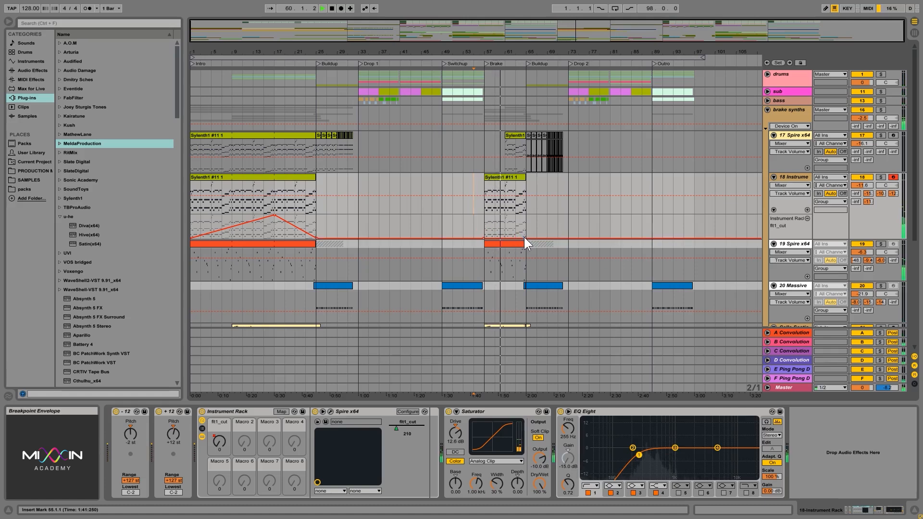
Step: Shape the flt1_cut automation over the brake to rise from bar 57, peak around bar 61 and return to 0 at bar 65, and audition it
{"action": "left_click_drag", "start_coordinate": [524, 237], "coordinate": [520, 217]}
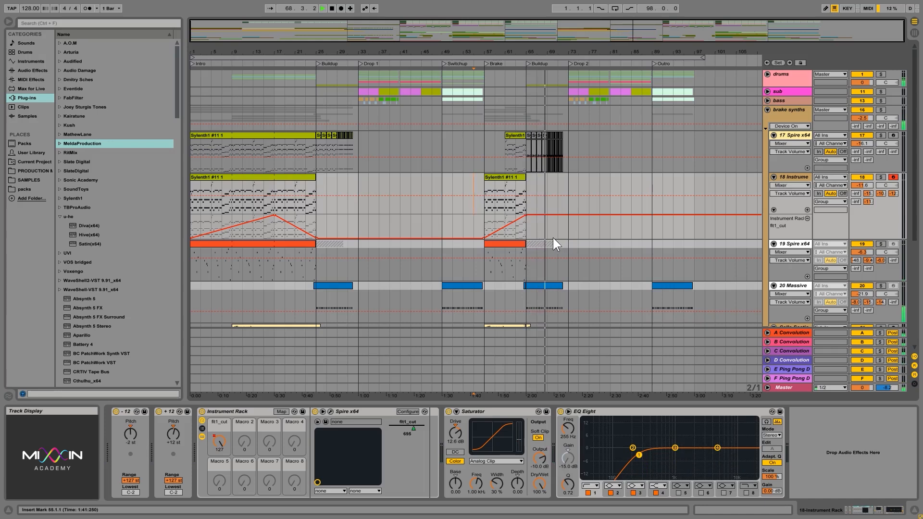
{"action": "left_click", "coordinate": [526, 215]}
{"action": "left_click_drag", "start_coordinate": [509, 215], "coordinate": [526, 238]}
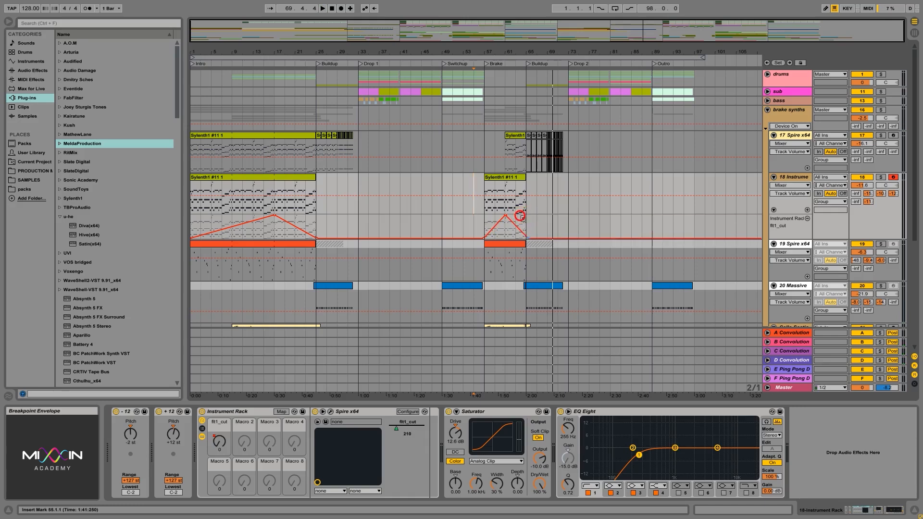
{"action": "left_click", "coordinate": [514, 244]}
{"action": "key", "text": "space"}
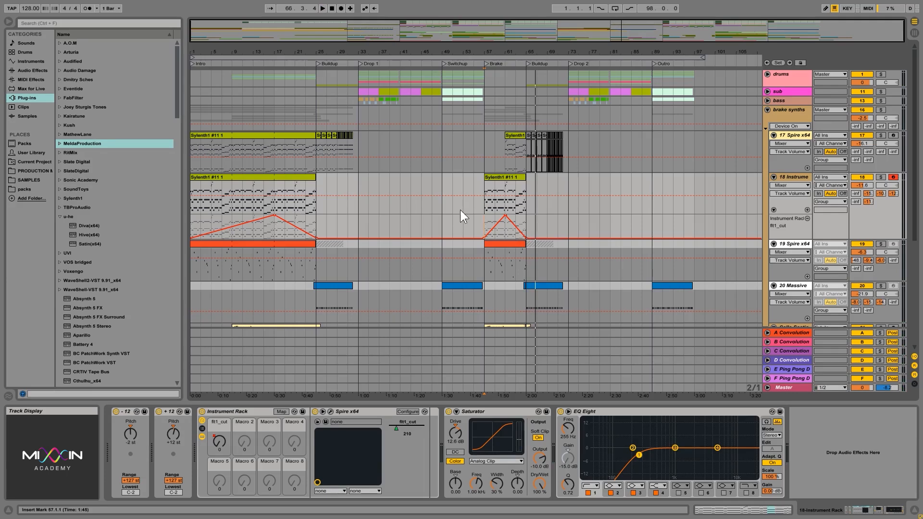
Step: Add Spire's oscillator 1 wide control (osc1_uwid) to the device's configured parameters and leave configure mode
{"action": "left_click", "coordinate": [405, 411]}
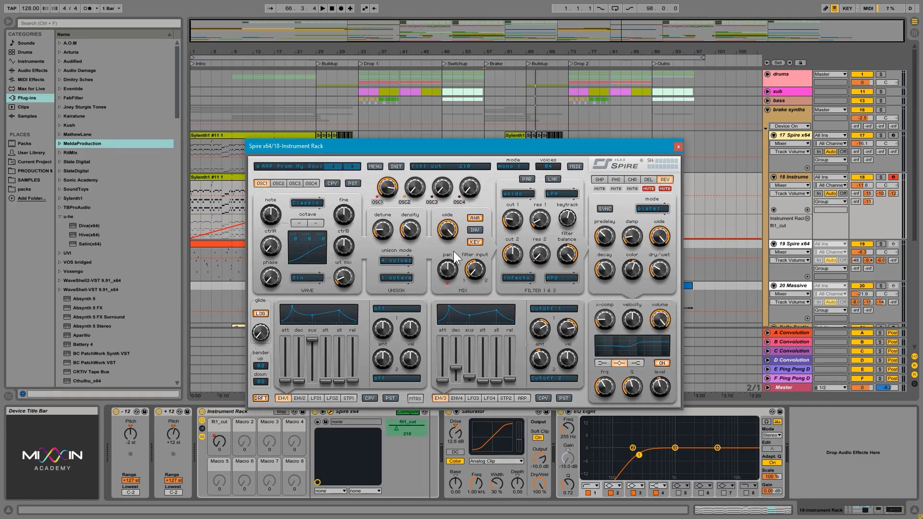
{"action": "left_click", "coordinate": [452, 235]}
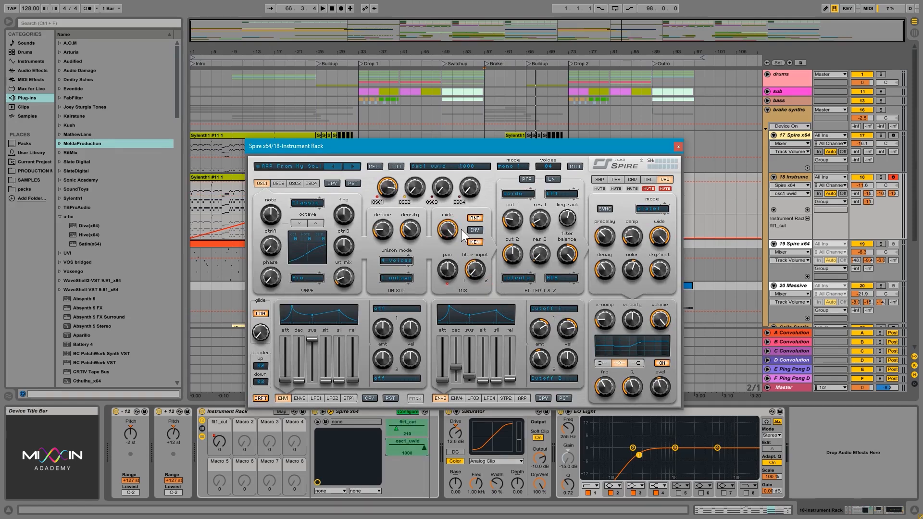
{"action": "left_click", "coordinate": [679, 147]}
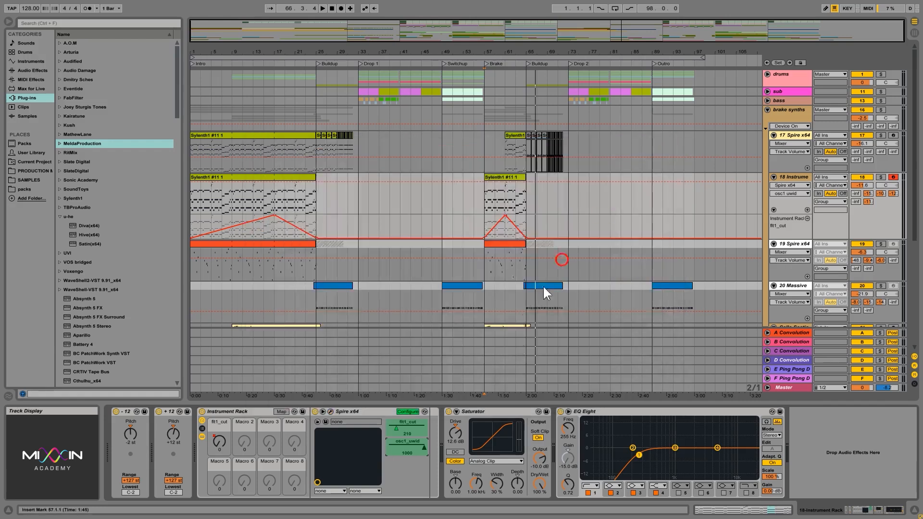
{"action": "left_click", "coordinate": [405, 441]}
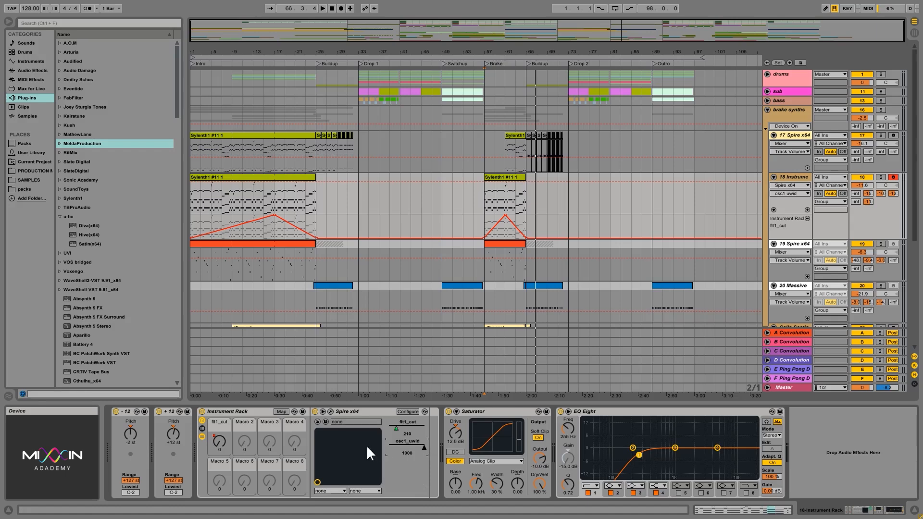
Step: Map osc1_uwid to Macro 2 of the Instrument Rack and turn that macro down to 0
{"action": "right_click", "coordinate": [419, 449]}
{"action": "left_click", "coordinate": [452, 399]}
{"action": "left_click", "coordinate": [281, 412]}
{"action": "mouse_move", "coordinate": [244, 441]}
{"action": "left_mouse_down"}
{"action": "mouse_move", "coordinate": [244, 423]}
{"action": "mouse_move", "coordinate": [244, 459]}
{"action": "left_mouse_up"}
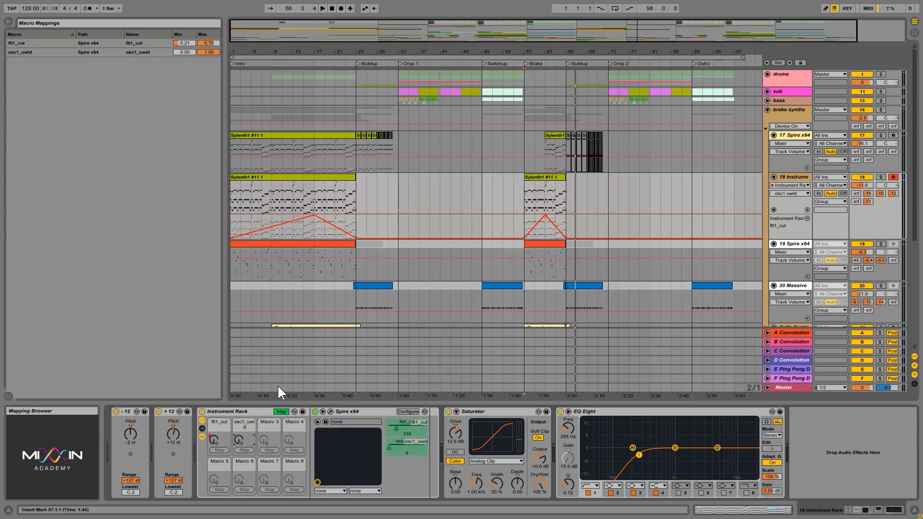
Step: Show osc1_uwid in its own lane and draw automation that holds until about bar 11, falling to 0 near the intro's end
{"action": "left_click", "coordinate": [807, 210]}
{"action": "left_click", "coordinate": [281, 238]}
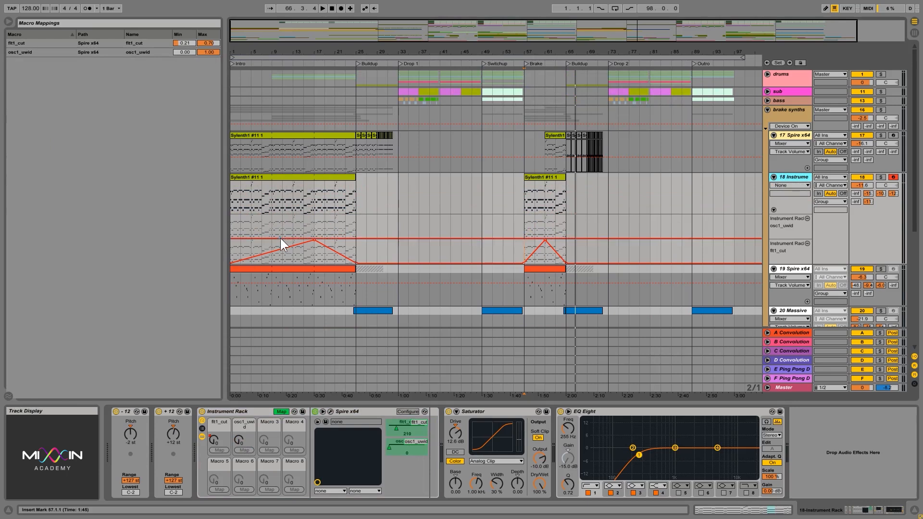
{"action": "left_click", "coordinate": [290, 235]}
{"action": "left_click_drag", "start_coordinate": [294, 236], "coordinate": [353, 238]}
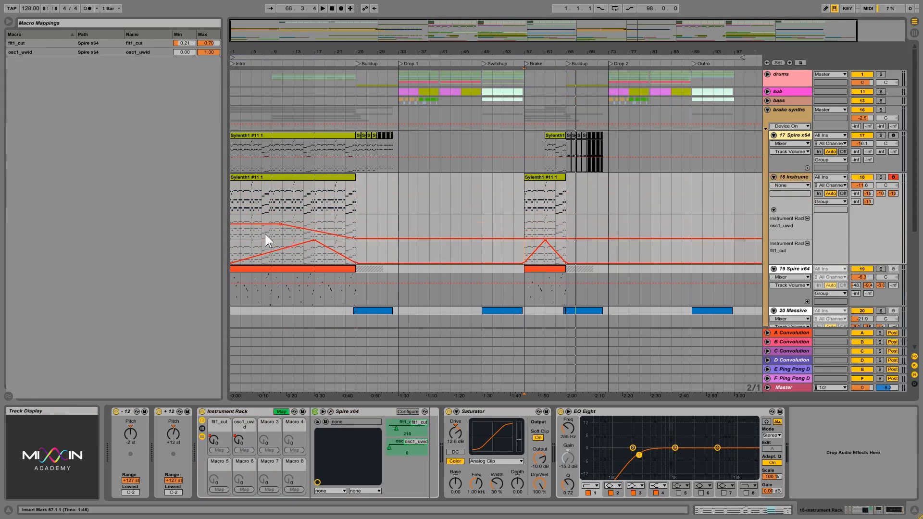
Step: Play from bar 11 to check how the osc1_uwid automation moves the macro and the Spire parameter
{"action": "left_click", "coordinate": [281, 233]}
{"action": "key", "text": "space"}
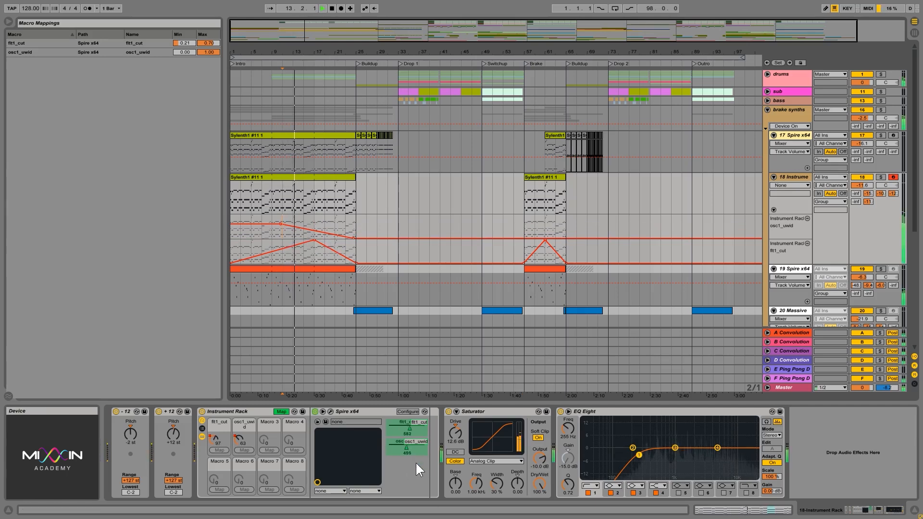
{"action": "key", "text": "space"}
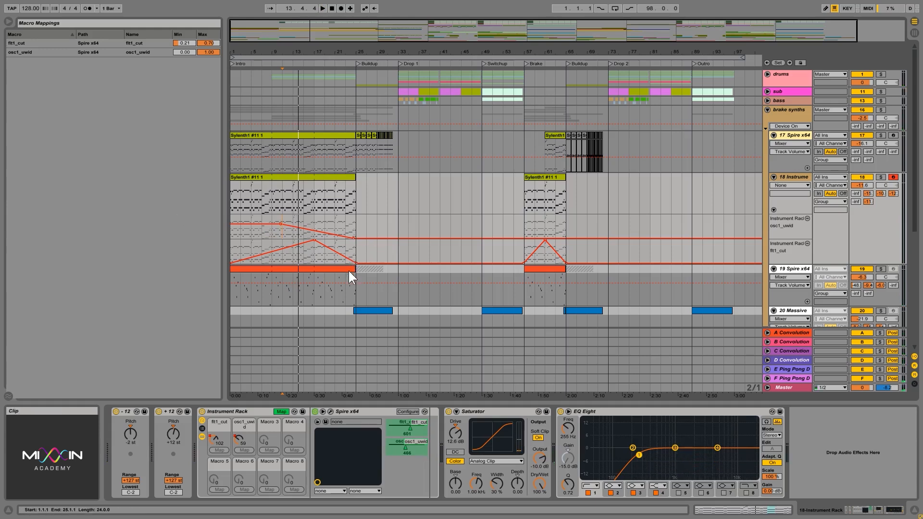
{"action": "left_click", "coordinate": [279, 225]}
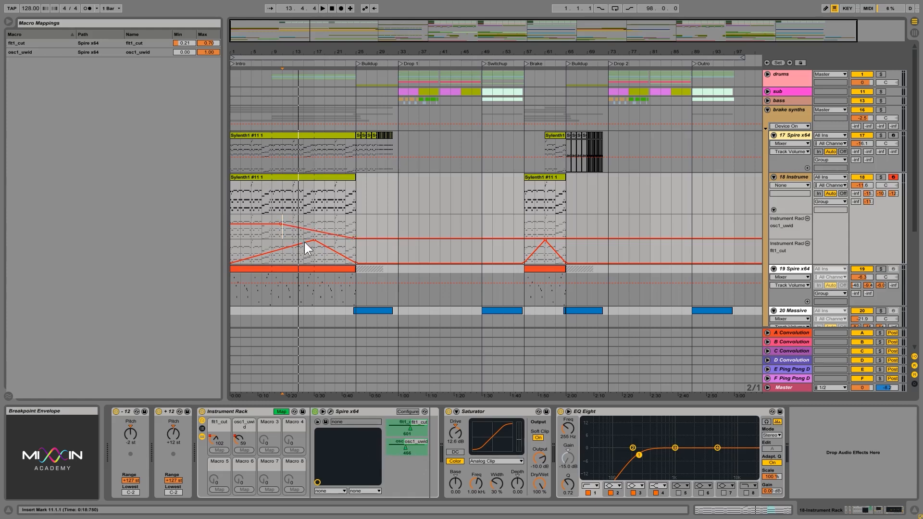
Step: Unmap osc1_uwid from its macro and delete the automation drawn in its lane
{"action": "right_click", "coordinate": [405, 446]}
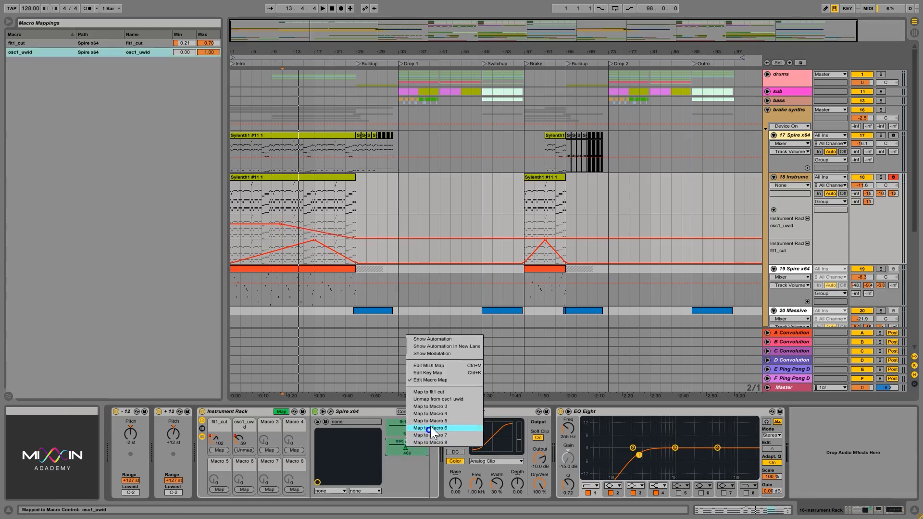
{"action": "left_click", "coordinate": [437, 399]}
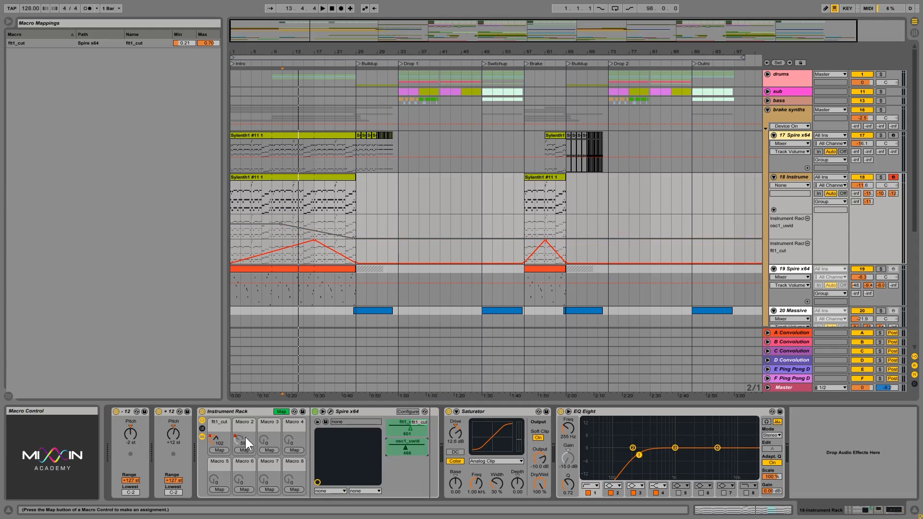
{"action": "left_click_drag", "start_coordinate": [620, 228], "coordinate": [202, 230]}
{"action": "key", "text": "Delete"}
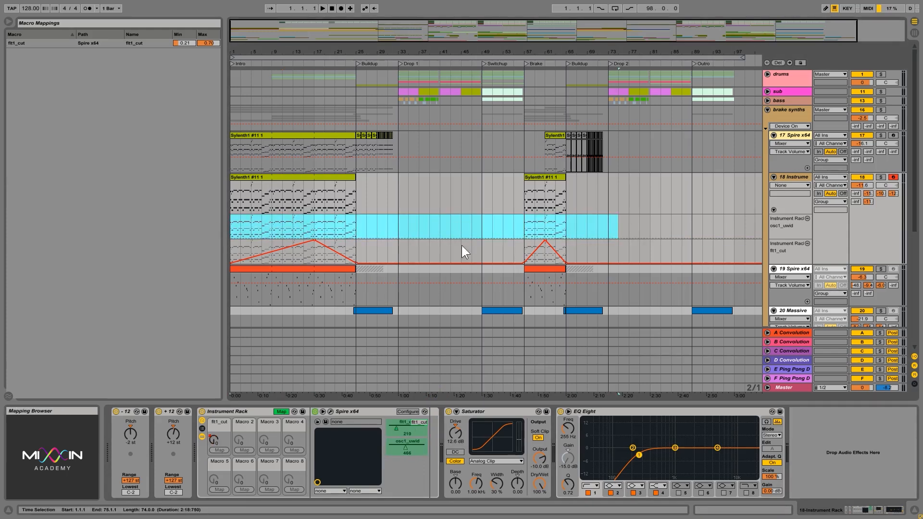
Step: Remove the extra osc1_uwid automation lane from track 18 and map osc1_uwid to the same macro as flt1_cut
{"action": "left_click", "coordinate": [807, 218]}
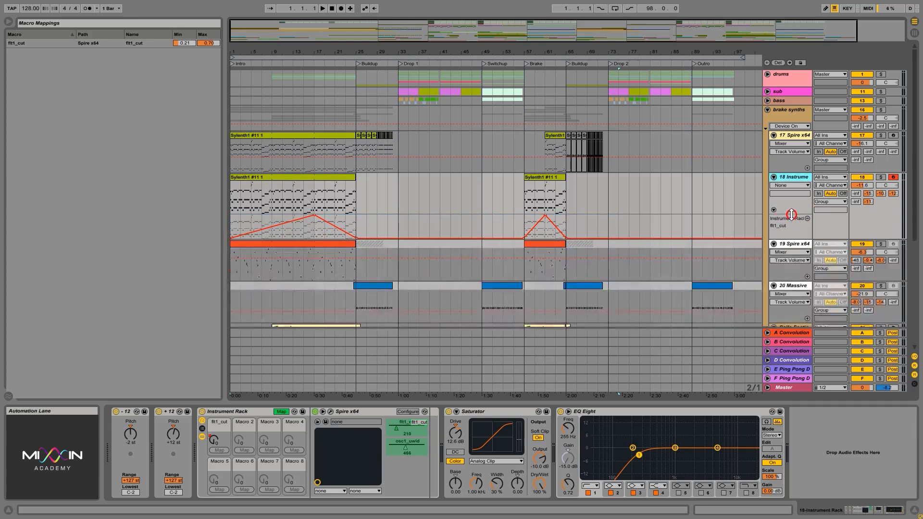
{"action": "left_click", "coordinate": [408, 446]}
{"action": "right_click", "coordinate": [403, 445]}
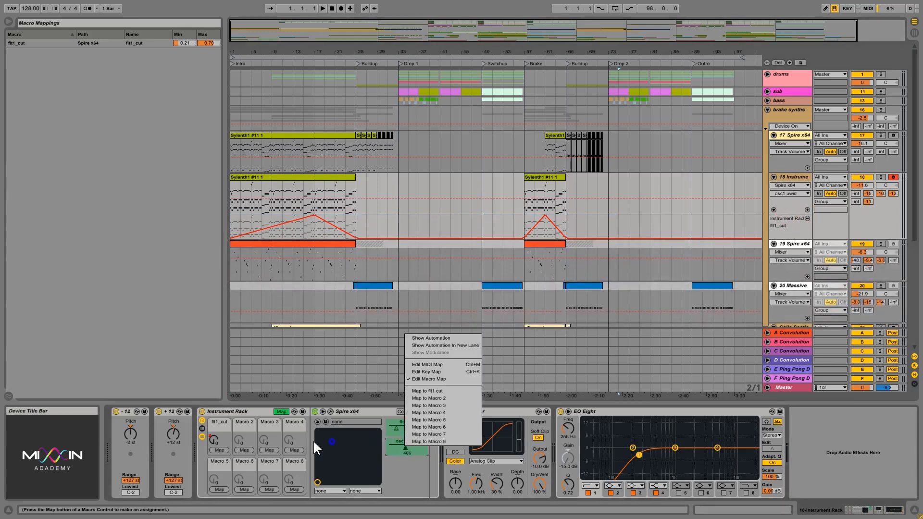
{"action": "left_click", "coordinate": [469, 390]}
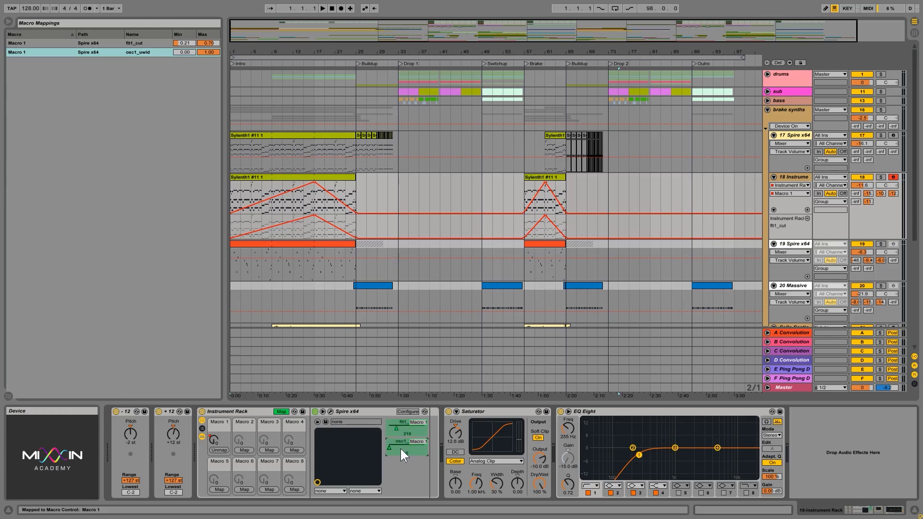
Step: Rename the rack's first macro to "modulation"
{"action": "right_click", "coordinate": [218, 421]}
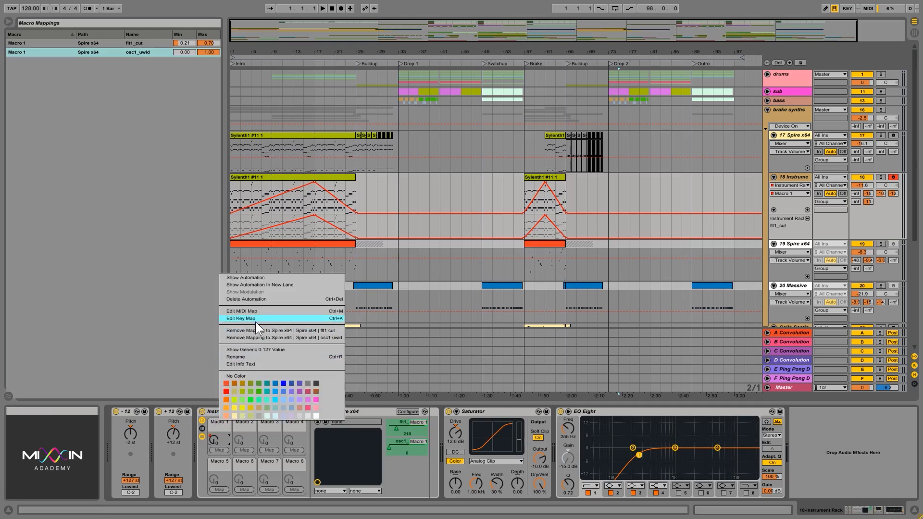
{"action": "left_click", "coordinate": [251, 354]}
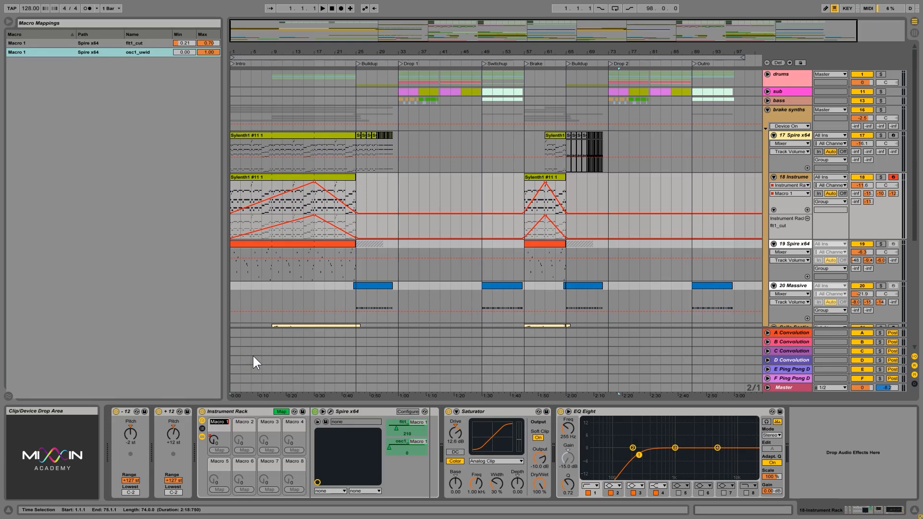
{"action": "type", "text": "modulation"}
{"action": "key", "text": "Return"}
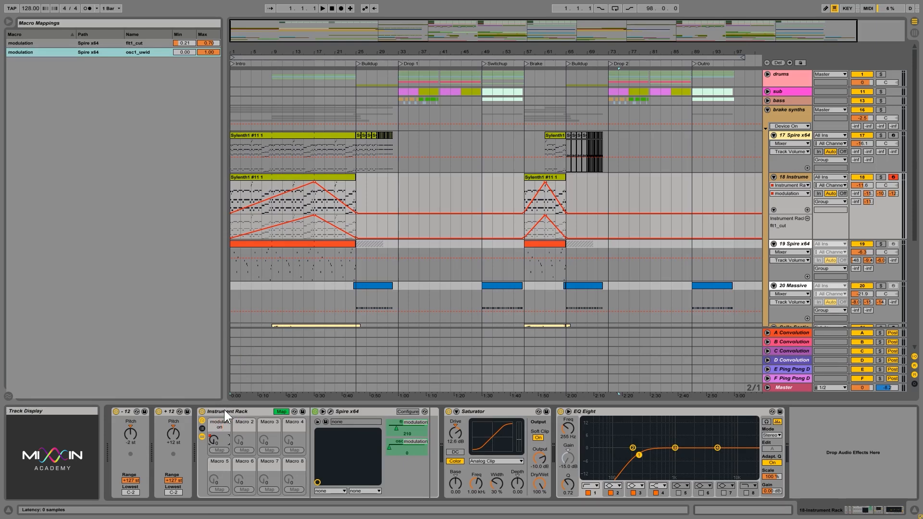
Step: Rename the rack's first macro to "MOD"
{"action": "left_click", "coordinate": [221, 423]}
{"action": "right_click", "coordinate": [221, 423]}
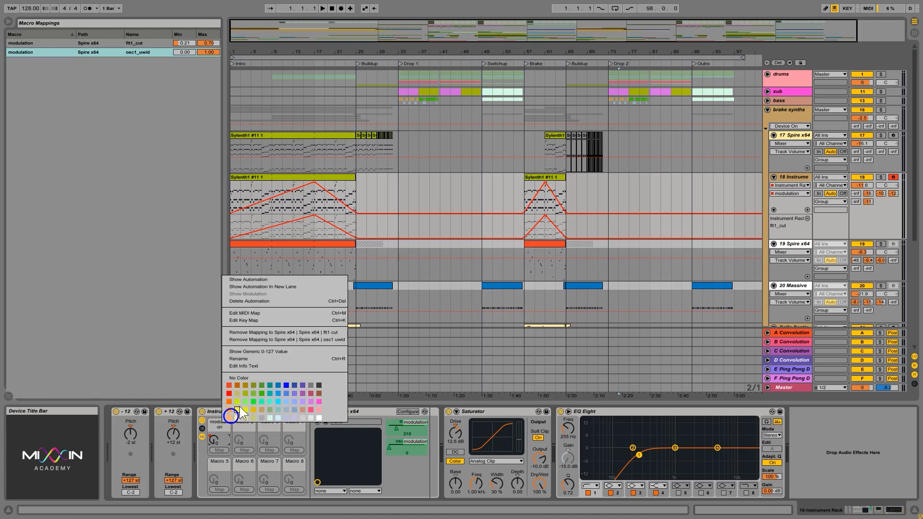
{"action": "left_click", "coordinate": [260, 356]}
{"action": "type", "text": "MOD"}
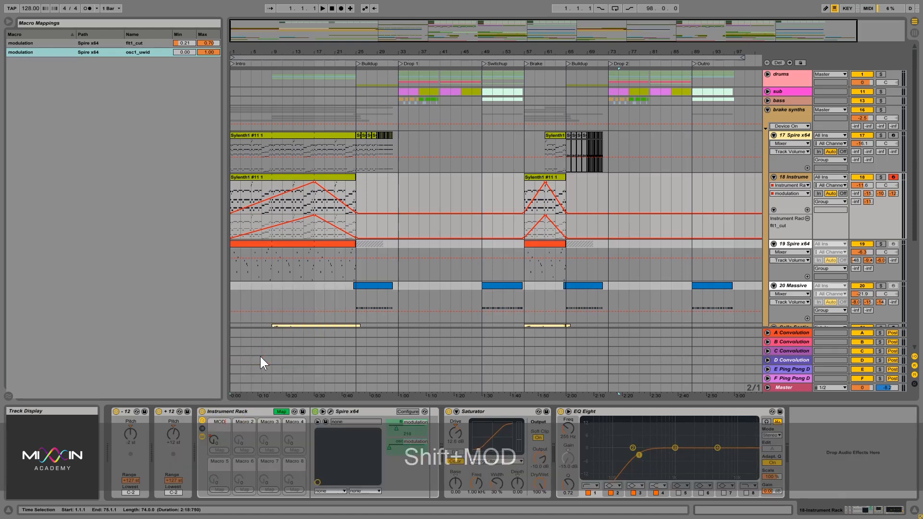
{"action": "key", "text": "Return"}
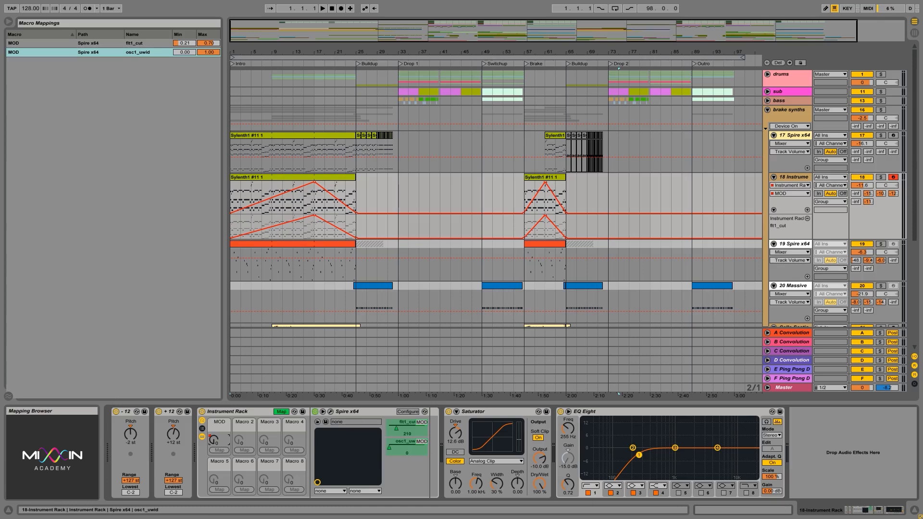
Step: Set the osc1_uwid mapping minimum to about 0.58 and check its movement by playing the intro and at bars 13 and 17
{"action": "mouse_move", "coordinate": [185, 53]}
{"action": "left_mouse_down"}
{"action": "mouse_move", "coordinate": [185, 30]}
{"action": "mouse_move", "coordinate": [205, 61]}
{"action": "mouse_move", "coordinate": [190, 48]}
{"action": "left_mouse_up"}
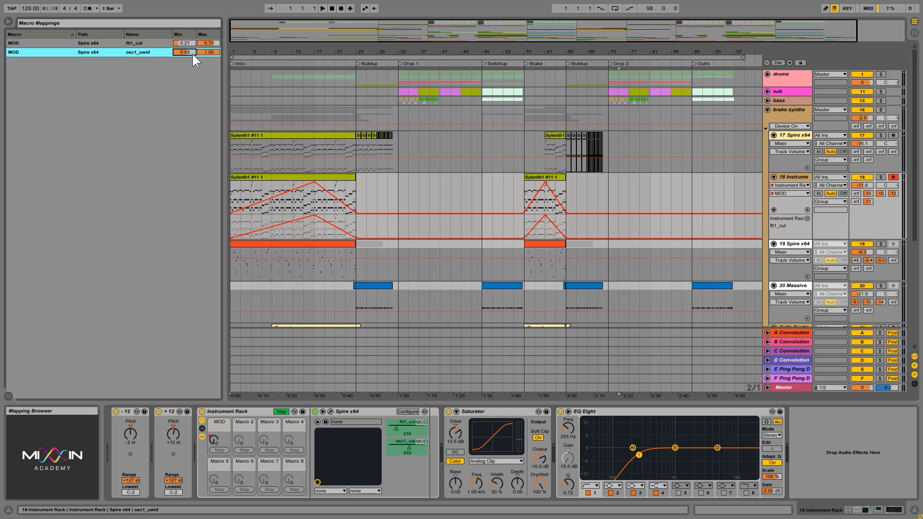
{"action": "left_click", "coordinate": [281, 412]}
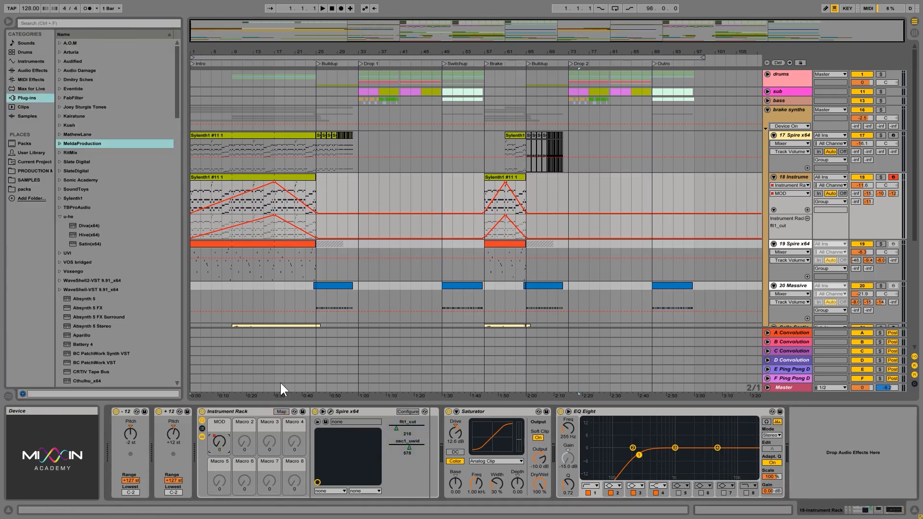
{"action": "key", "text": "space"}
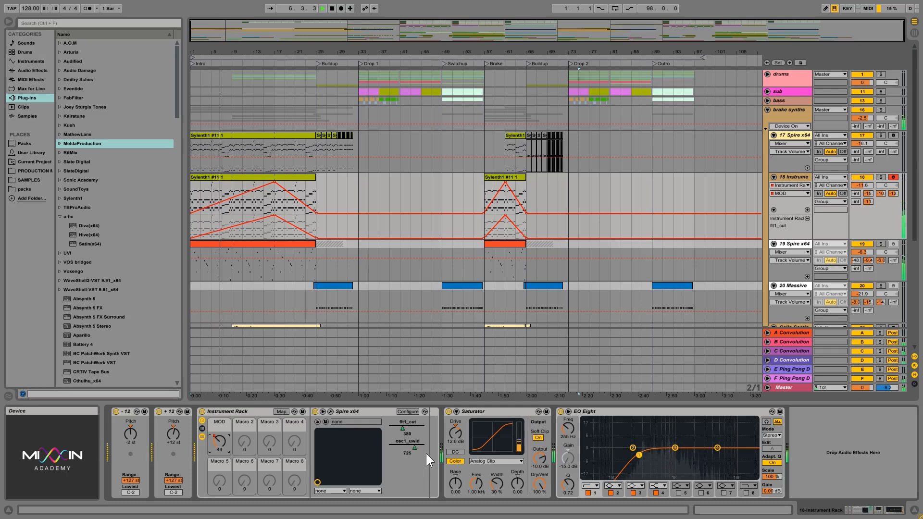
{"action": "key", "text": "space"}
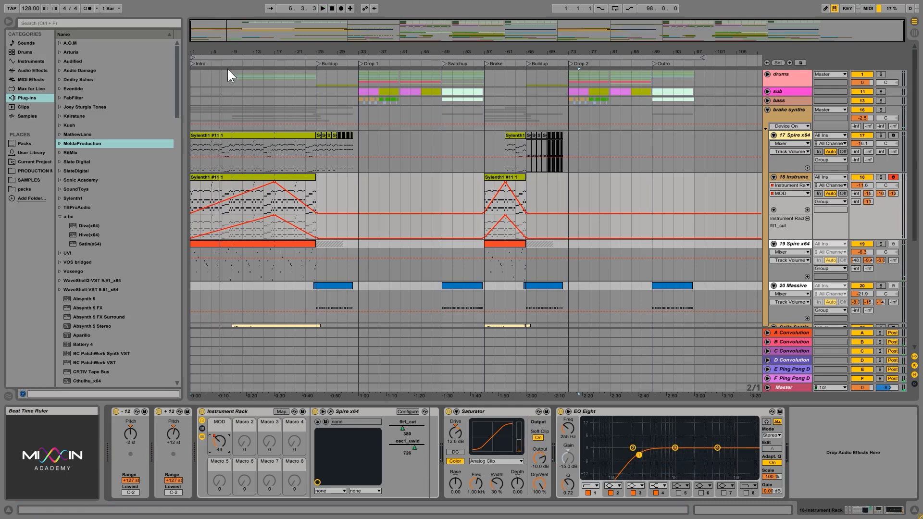
{"action": "left_click", "coordinate": [254, 204]}
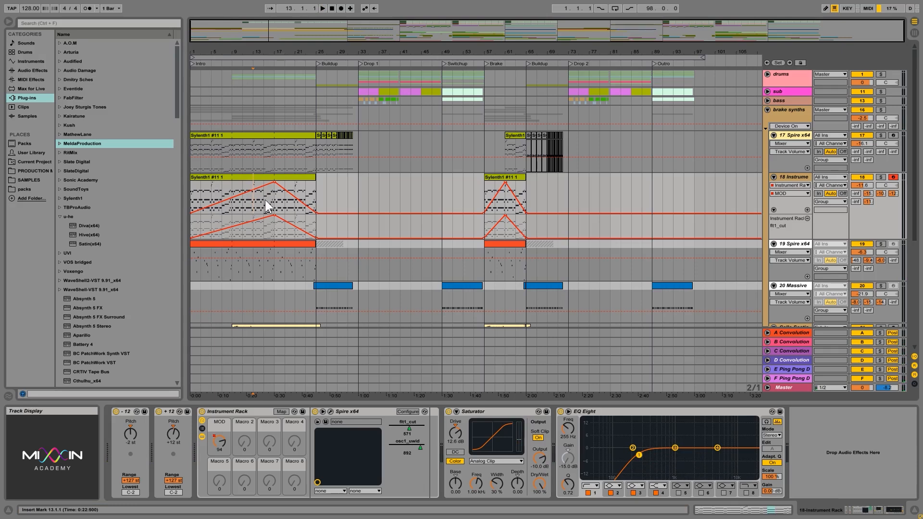
{"action": "mouse_move", "coordinate": [273, 195]}
{"action": "left_mouse_down"}
{"action": "mouse_move", "coordinate": [298, 194]}
{"action": "mouse_move", "coordinate": [220, 198]}
{"action": "mouse_move", "coordinate": [274, 195]}
{"action": "left_mouse_up"}
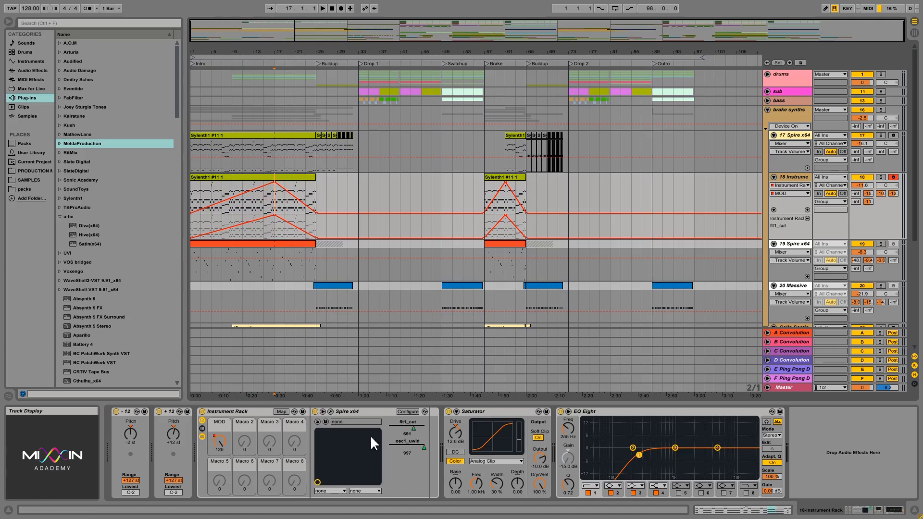
Step: Invert the osc1_uwid mapping range on the MOD macro by setting its minimum to 1.00 and its maximum to 0.53
{"action": "left_click", "coordinate": [281, 412]}
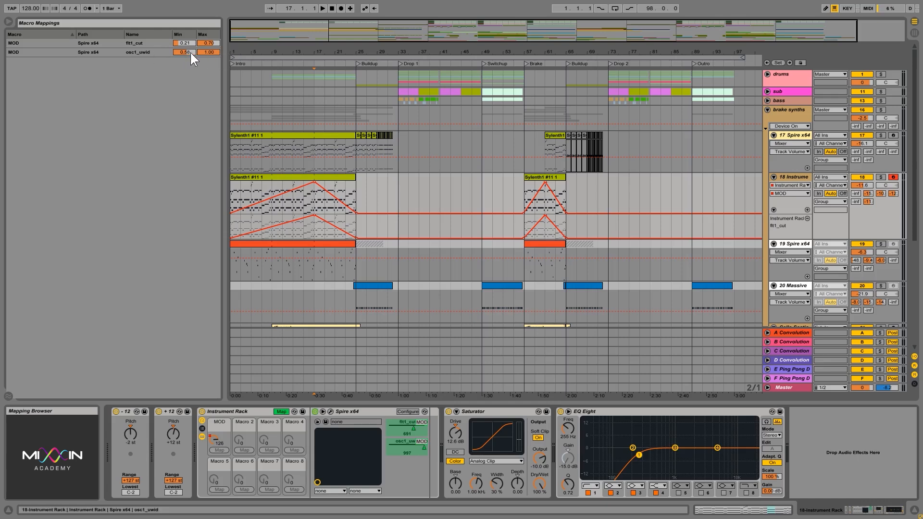
{"action": "mouse_move", "coordinate": [190, 53]}
{"action": "left_mouse_down"}
{"action": "mouse_move", "coordinate": [207, 70]}
{"action": "mouse_move", "coordinate": [206, 51]}
{"action": "left_mouse_up"}
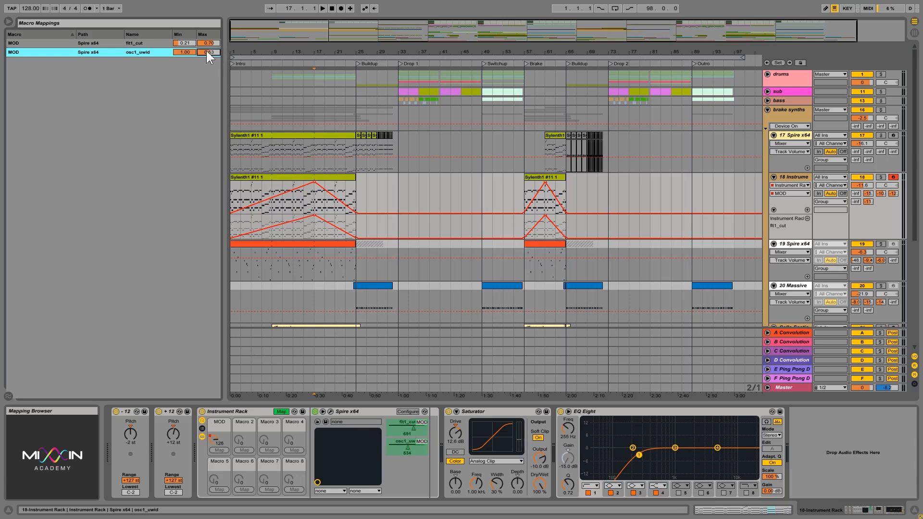
{"action": "left_click", "coordinate": [282, 412]}
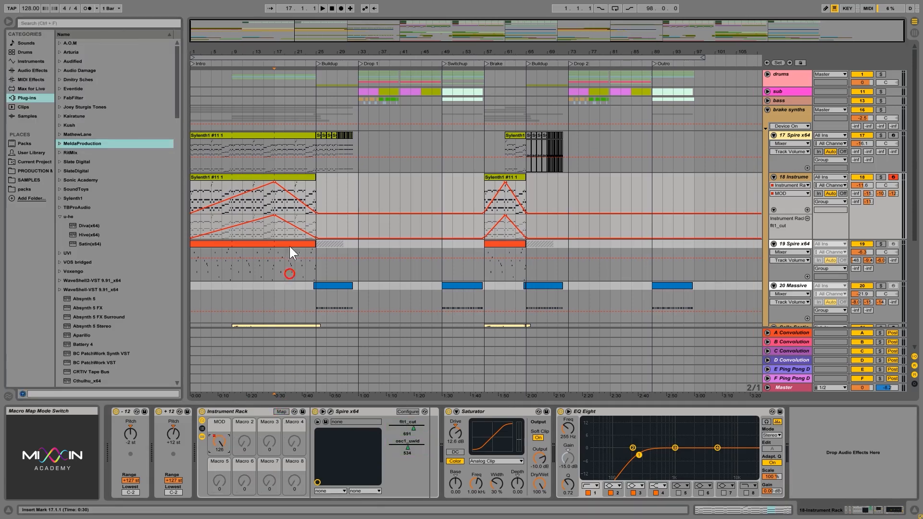
Step: Play the intro from bar 1 to check how MOD moves flt1_cut and osc1_uwid, and review both mapping ranges
{"action": "left_click", "coordinate": [196, 231]}
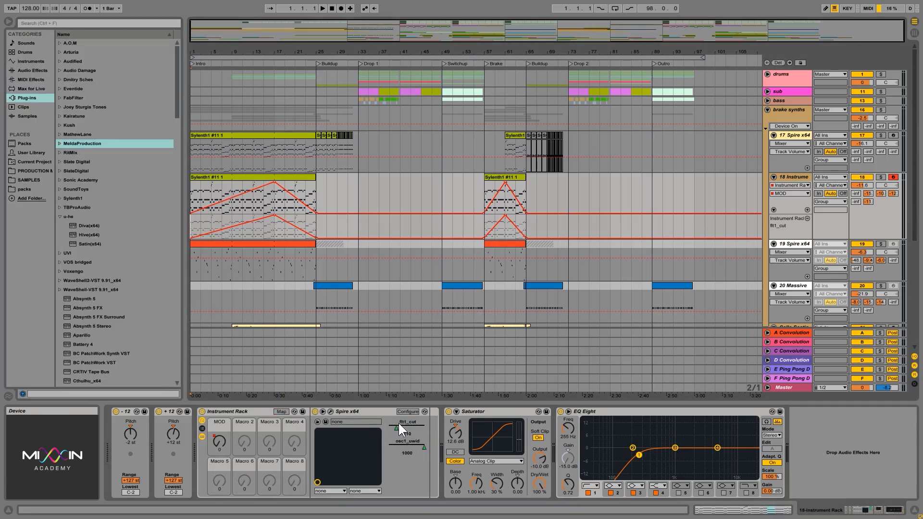
{"action": "key", "text": "space"}
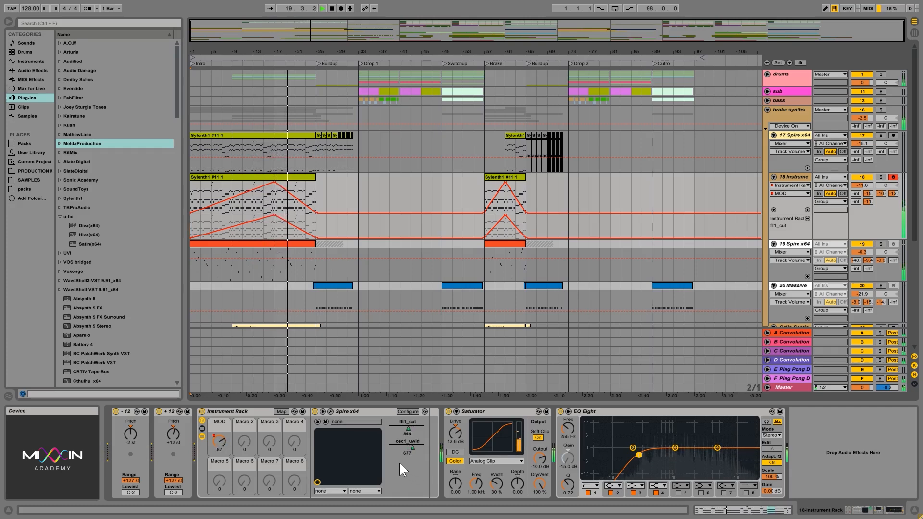
{"action": "left_click", "coordinate": [280, 412]}
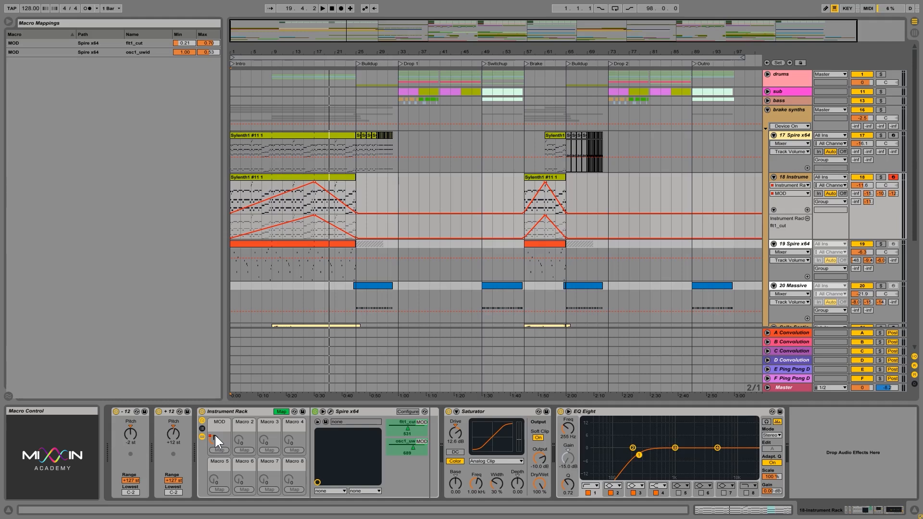
{"action": "left_click", "coordinate": [280, 412]}
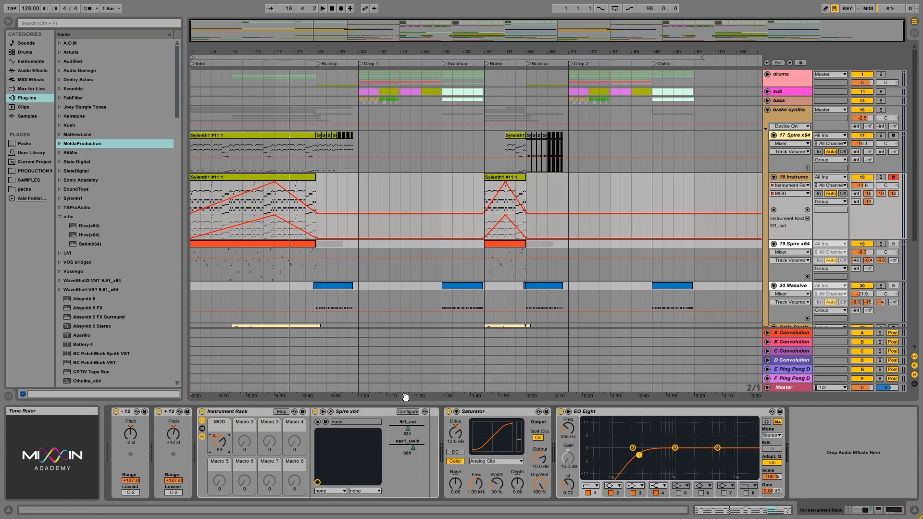
Step: Move the Saturator into the Instrument Rack directly after Spire
{"action": "left_click", "coordinate": [239, 414]}
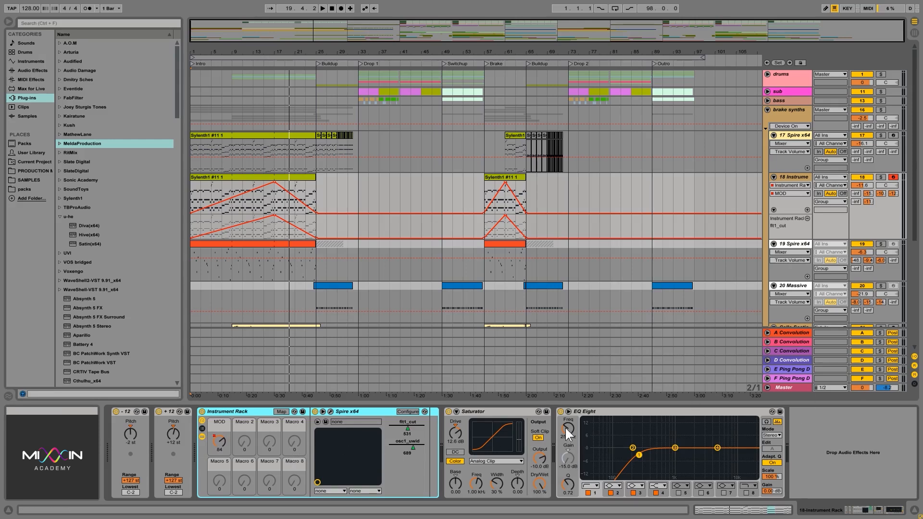
{"action": "left_click", "coordinate": [498, 411]}
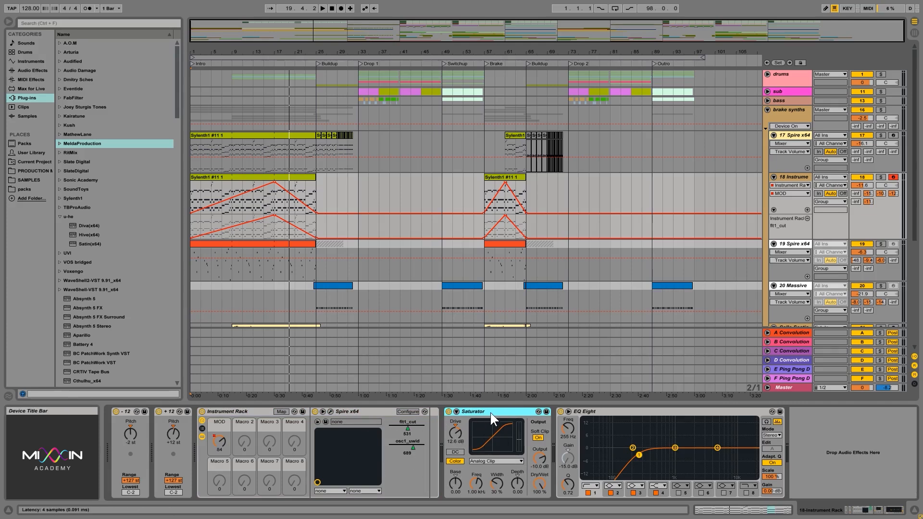
{"action": "left_click_drag", "start_coordinate": [490, 413], "coordinate": [430, 422]}
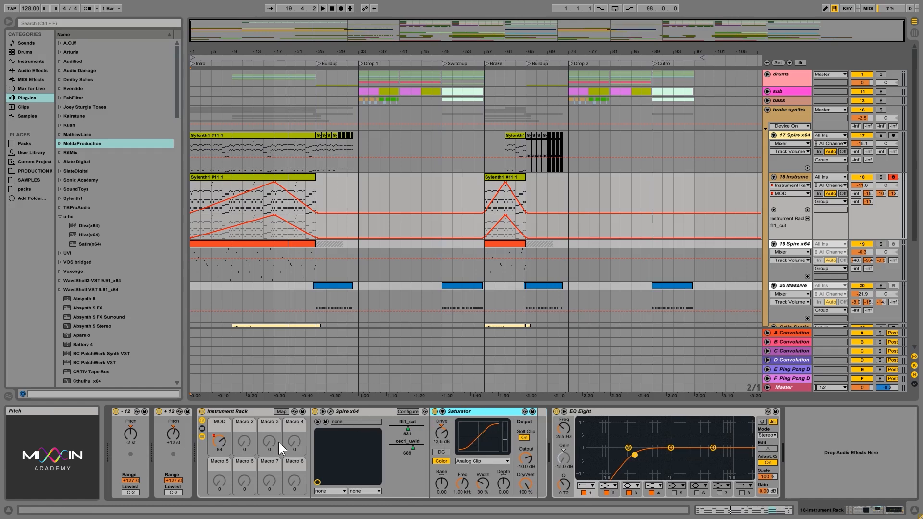
Step: Examine the macro mapping options for the Saturator's Output without assigning one, and select the Saturator
{"action": "right_click", "coordinate": [525, 455]}
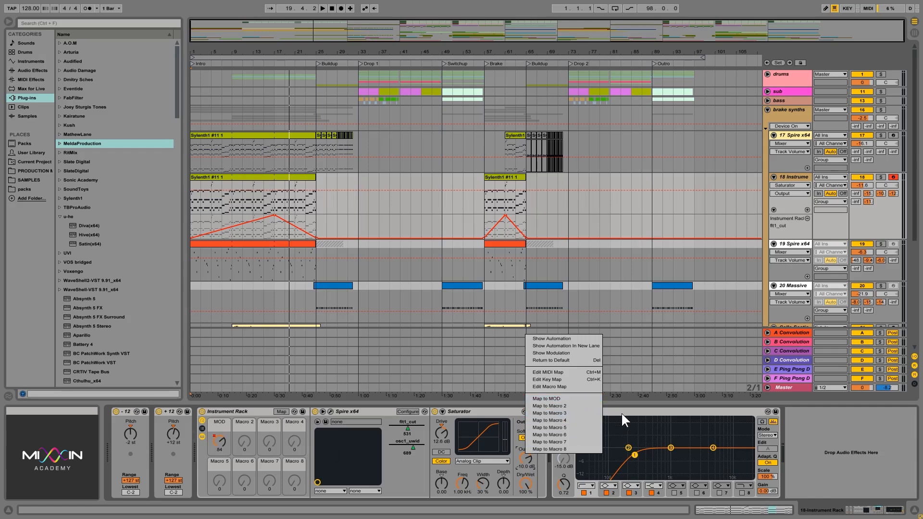
{"action": "left_click", "coordinate": [505, 413]}
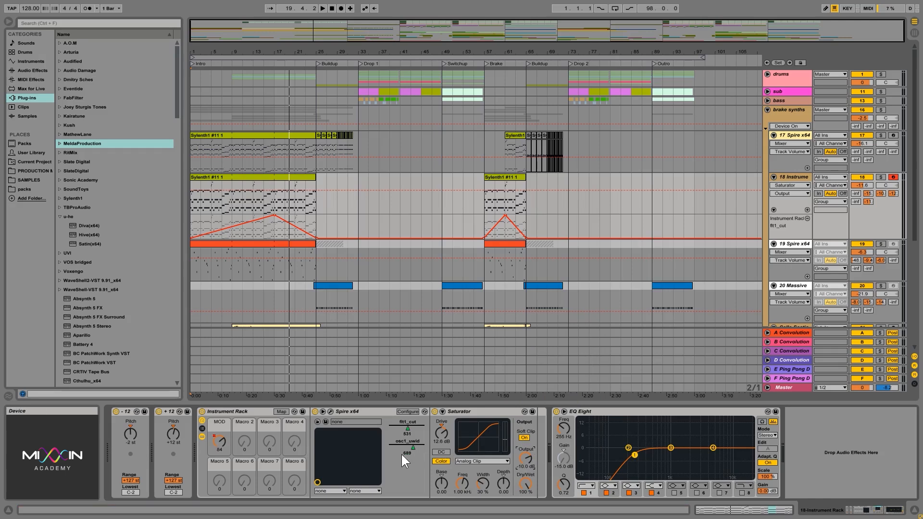
{"action": "left_click", "coordinate": [371, 413]}
{"action": "left_click", "coordinate": [483, 409]}
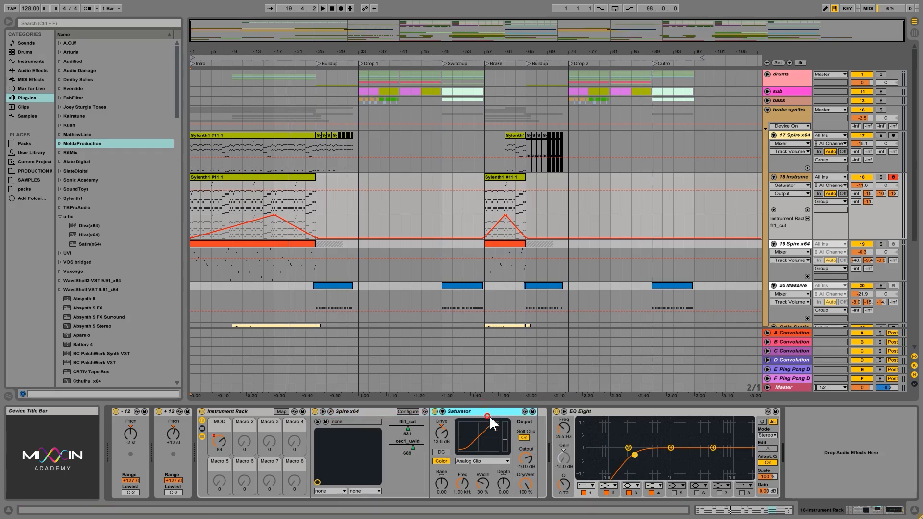